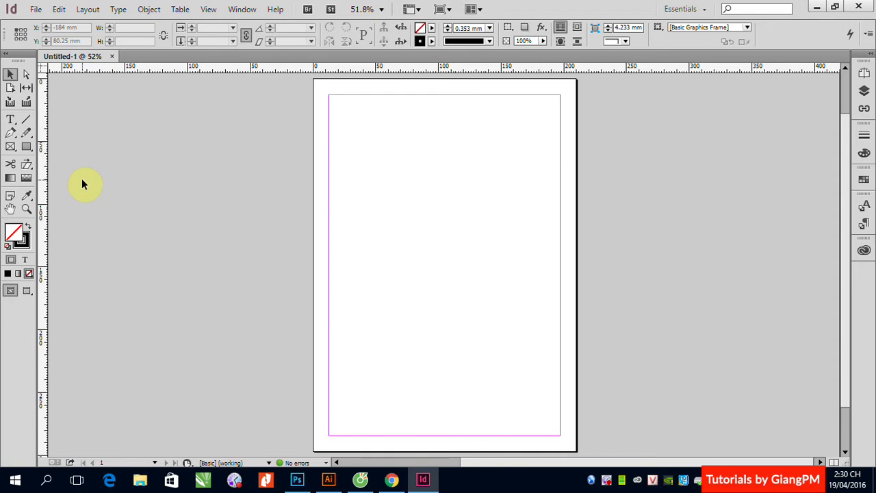
Draw a rectangle about 121.55 × 83.5 mm from the left margin in the upper part of the page.
click(27, 147)
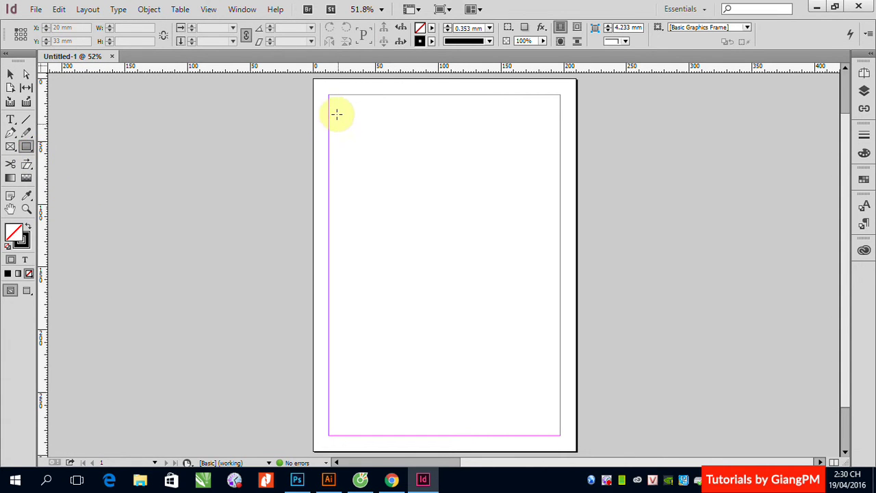
drag(328, 119, 481, 223)
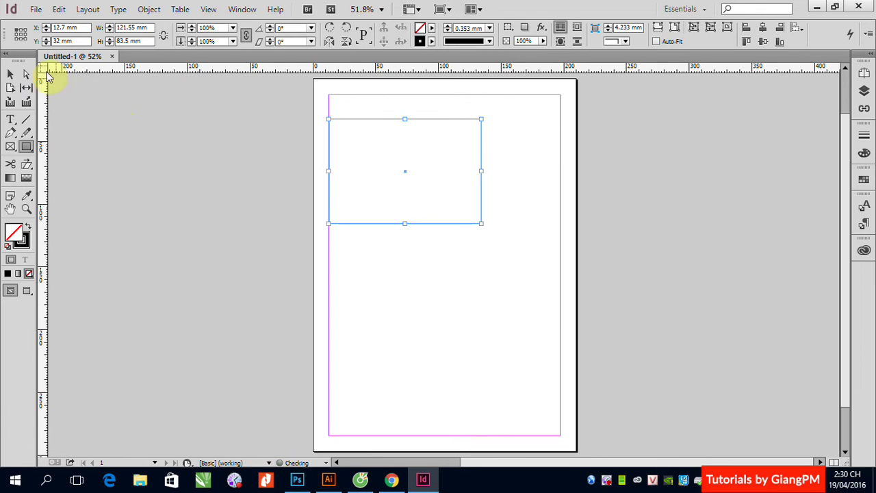
click(11, 73)
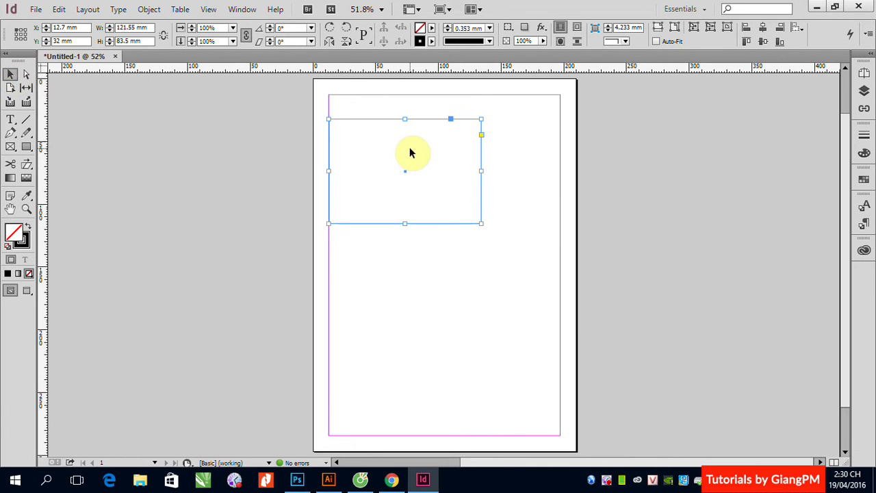
Fill the rectangle with the C=0 M=100 Y=0 K=0 swatch and set its stroke to C=100 M=0 Y=0 K=0.
click(865, 182)
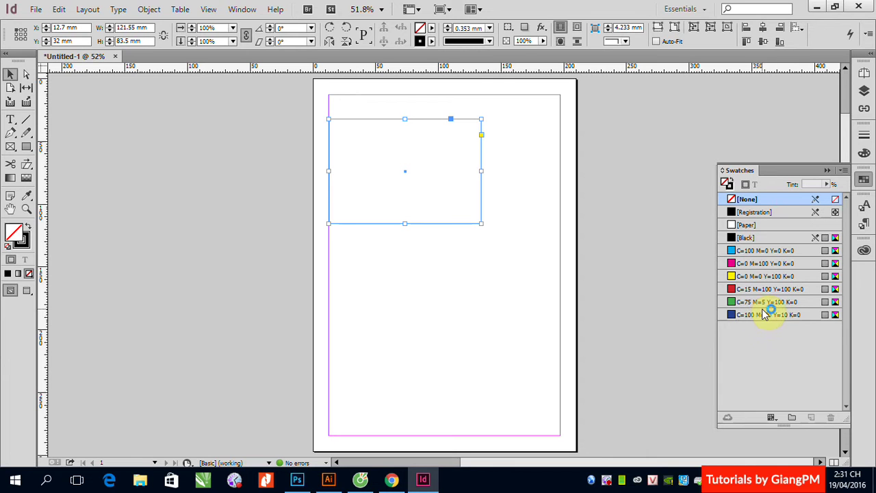
click(736, 265)
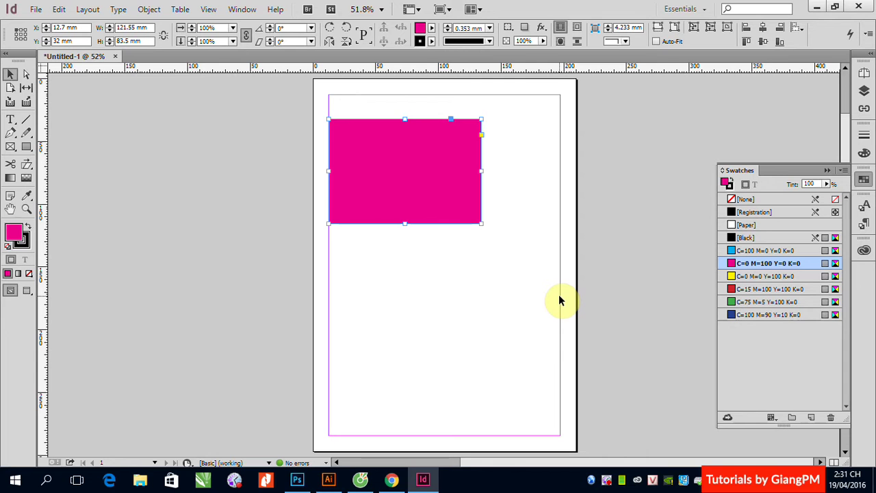
click(26, 248)
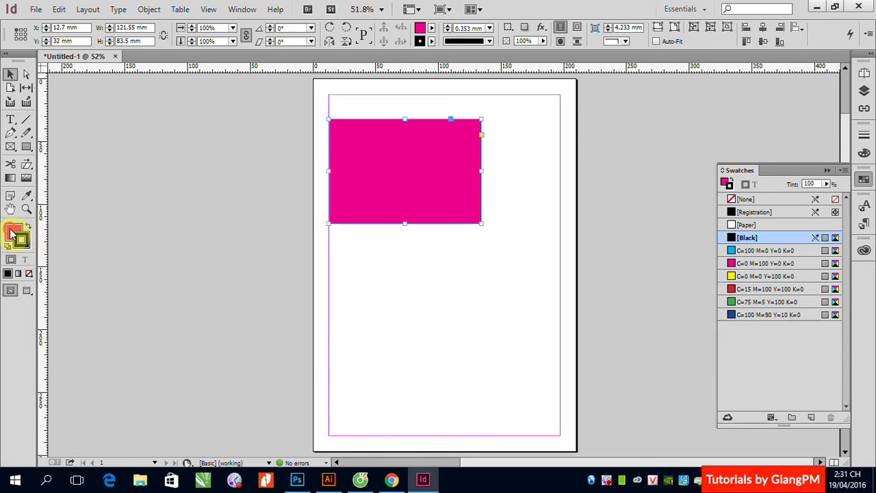
click(14, 233)
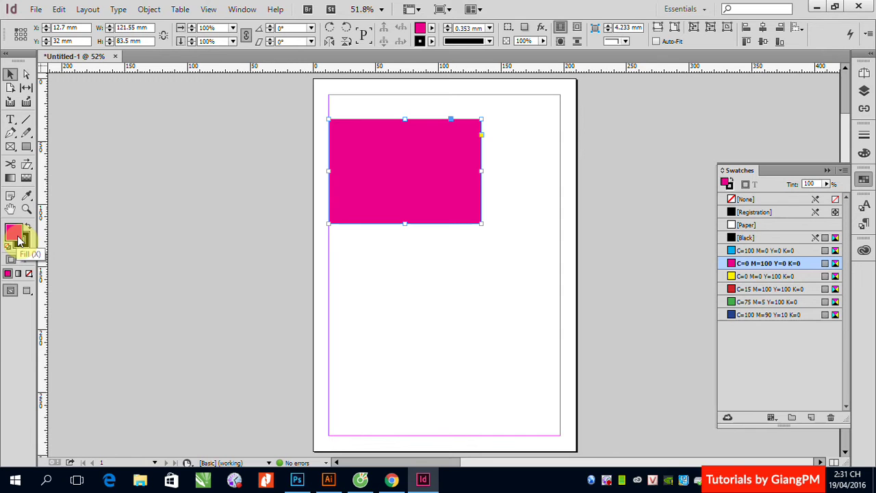
click(22, 241)
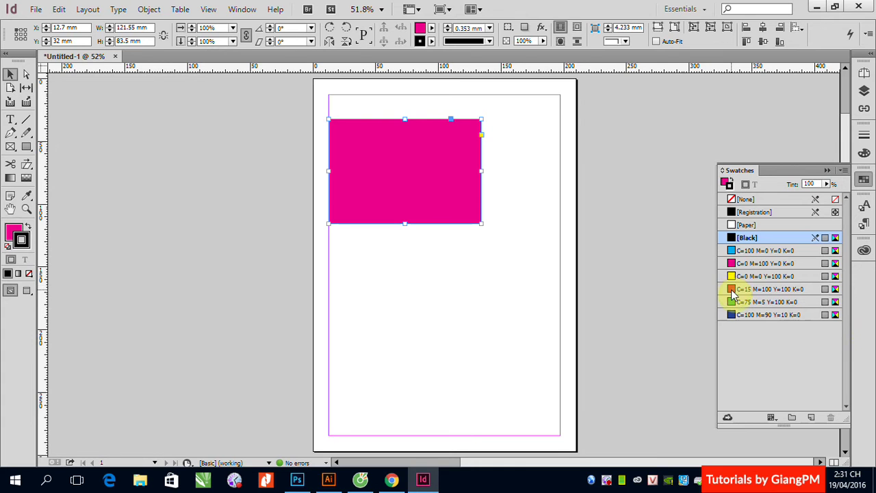
click(732, 251)
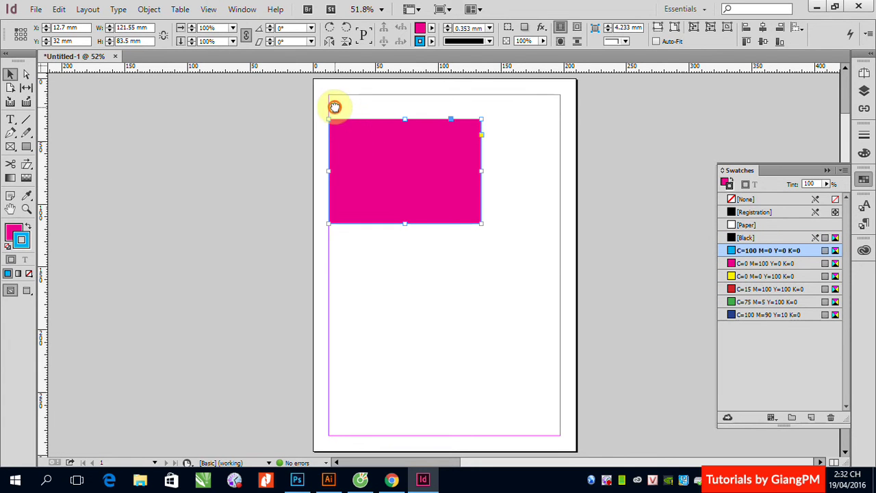
drag(335, 107, 443, 191)
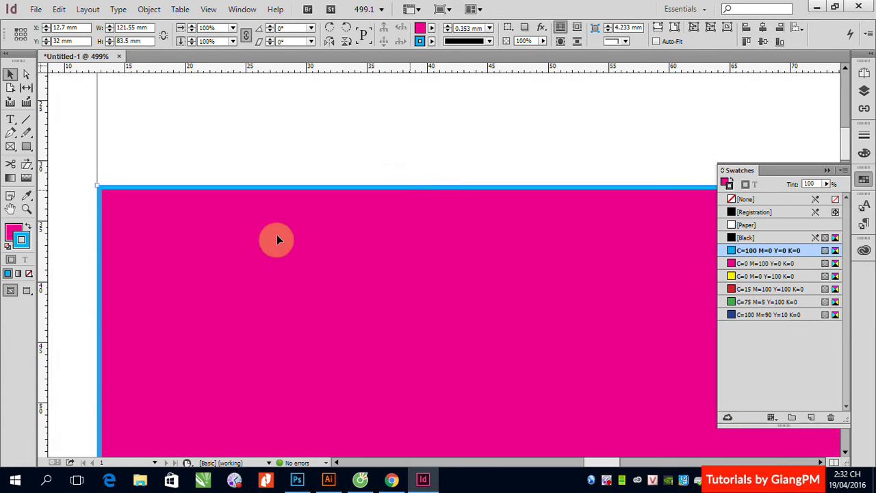
Remove both the fill and the stroke from the rectangle by setting each to None.
click(20, 242)
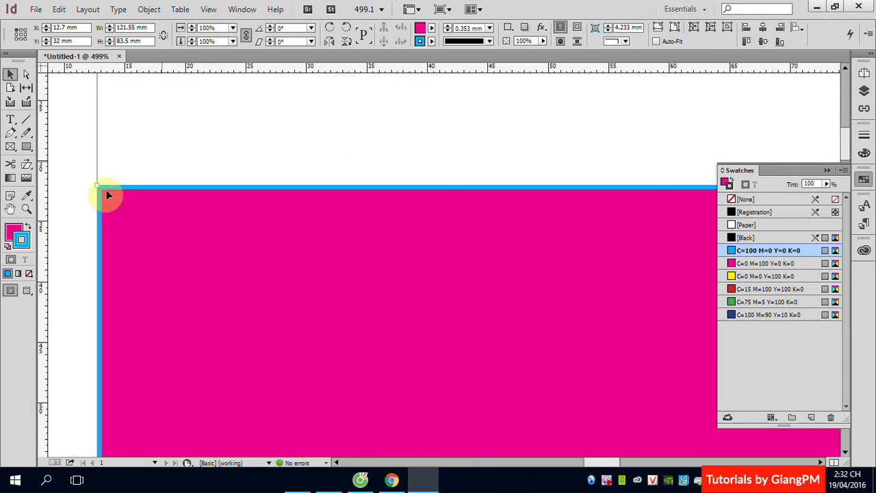
click(14, 233)
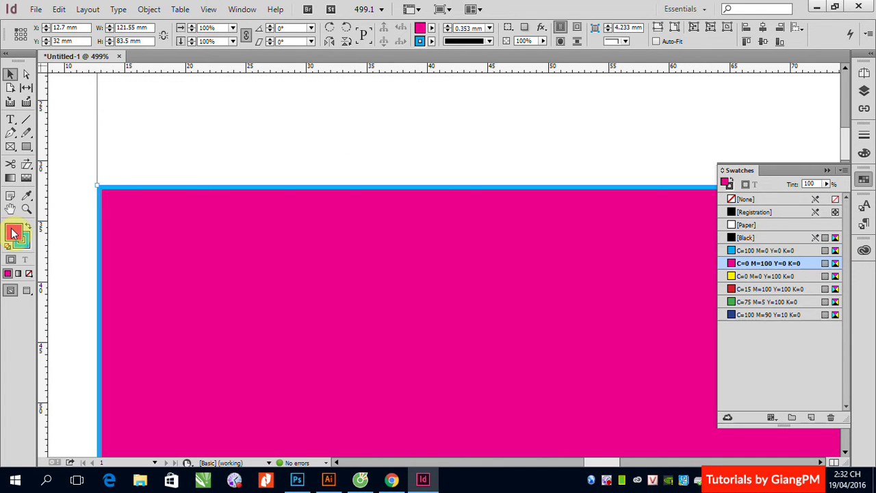
click(29, 275)
click(26, 239)
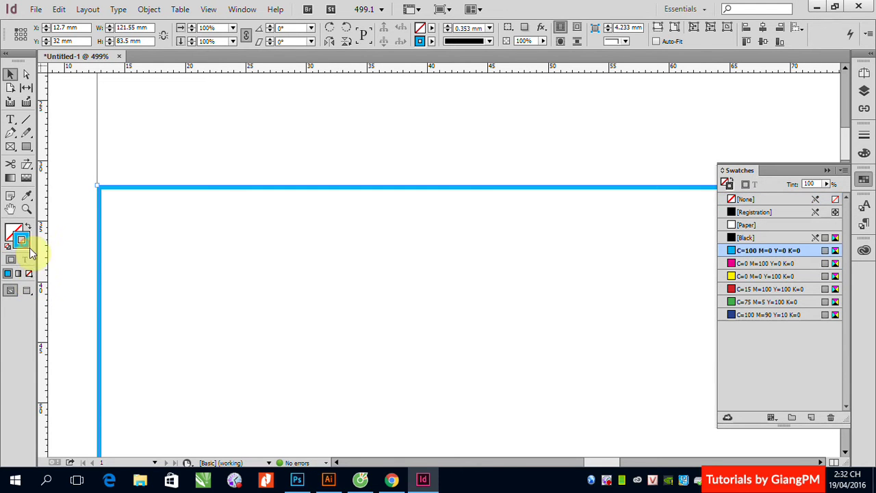
click(29, 273)
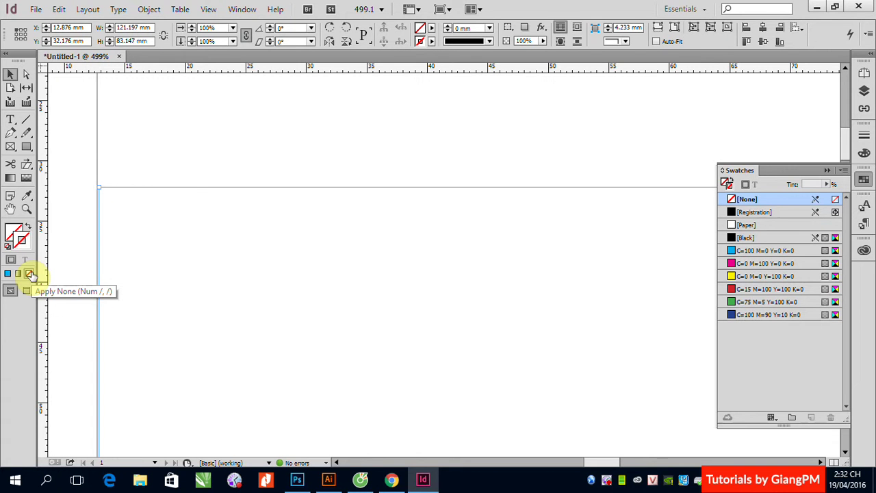
Fill the rectangle with the magenta C=0 M=100 Y=0 K=0 swatch, leaving it without a stroke.
click(14, 233)
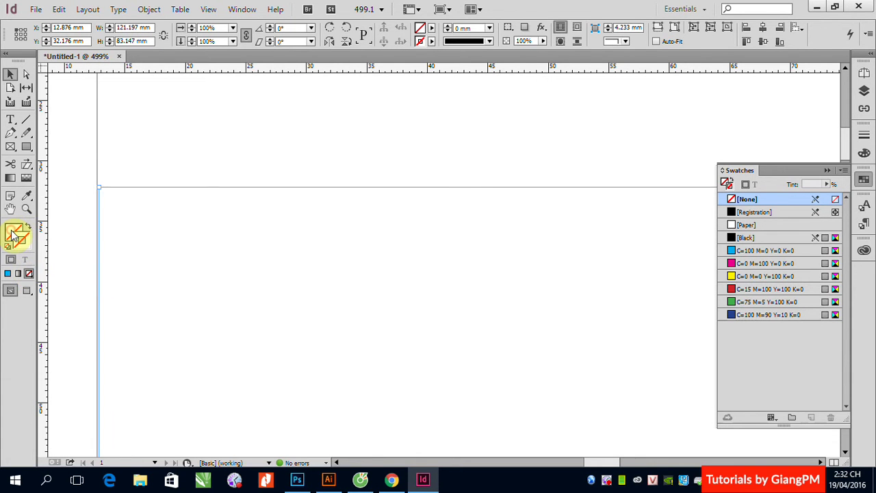
click(733, 264)
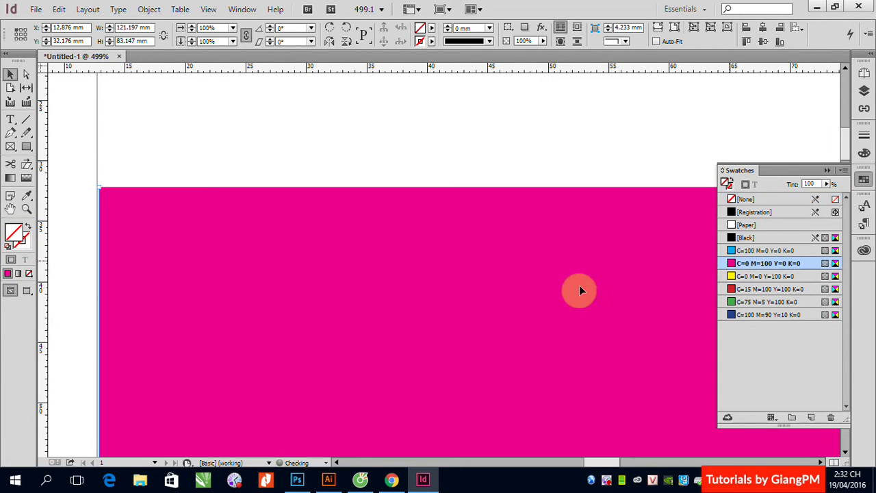
click(210, 264)
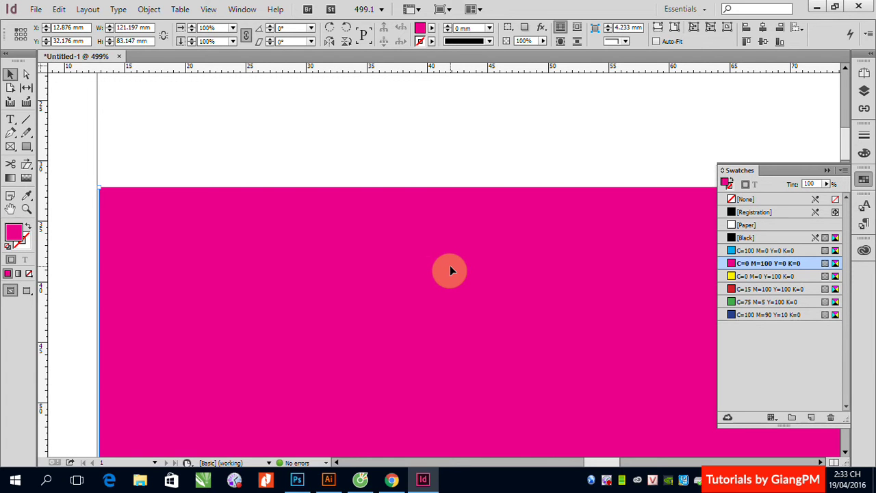
Set the fill tint to 70% and switch the rectangle's fill to the C=0 M=0 Y=100 K=0 swatch.
double_click(818, 183)
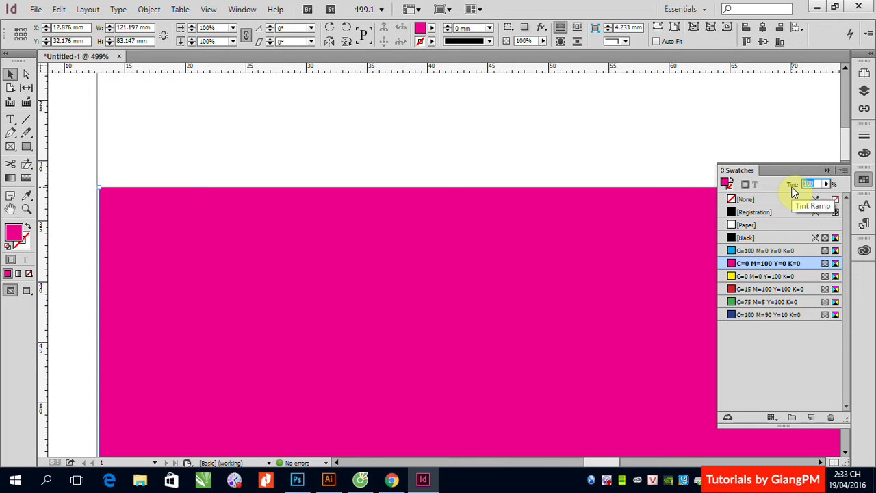
text(70)
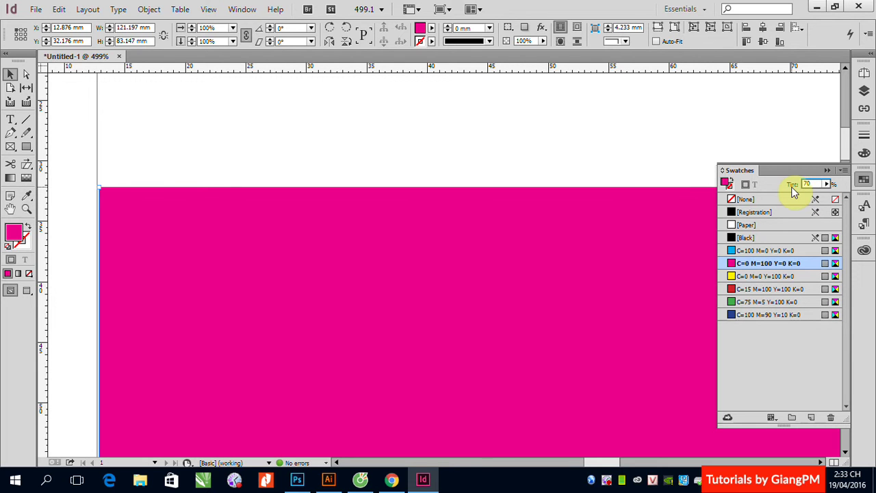
key(Return)
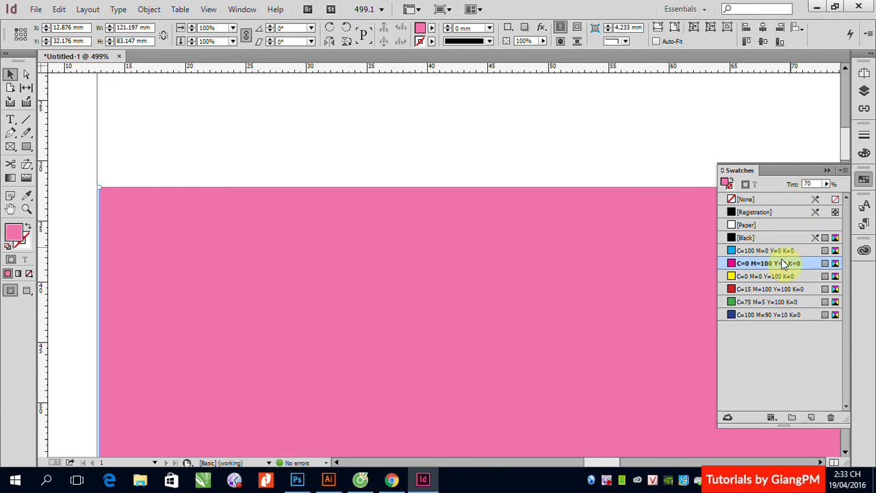
click(756, 277)
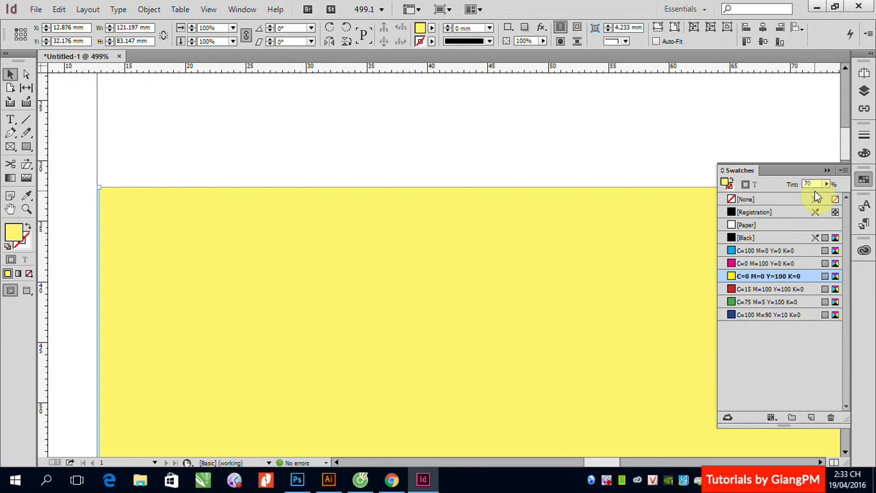
Choose a pink fill of R 255, G 137, B 217 for the rectangle in the Color Picker.
click(865, 155)
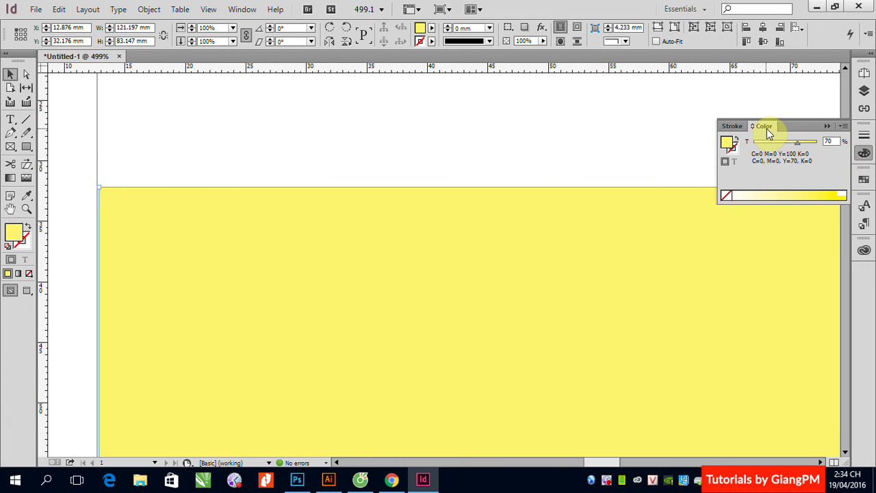
click(728, 143)
click(730, 145)
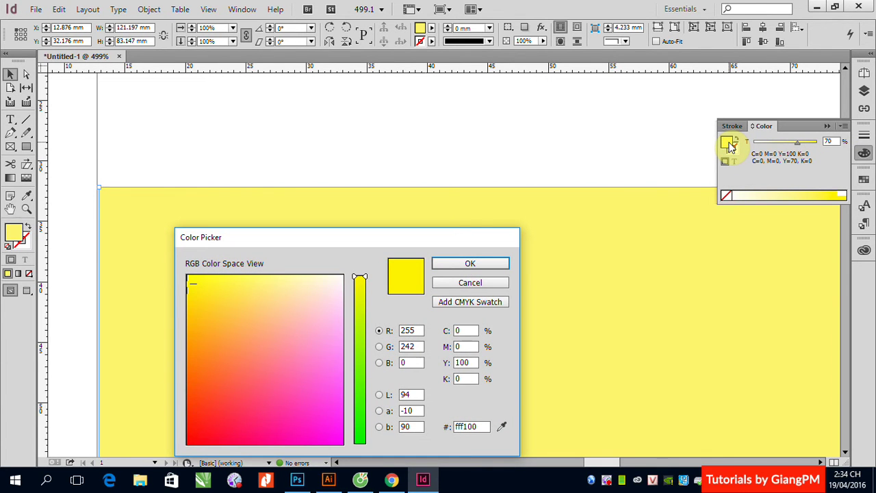
click(288, 310)
drag(313, 244, 329, 170)
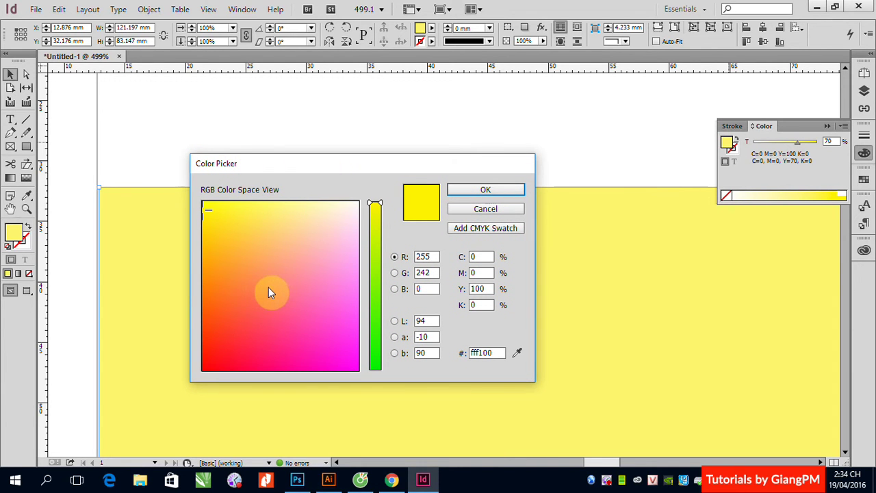
click(335, 279)
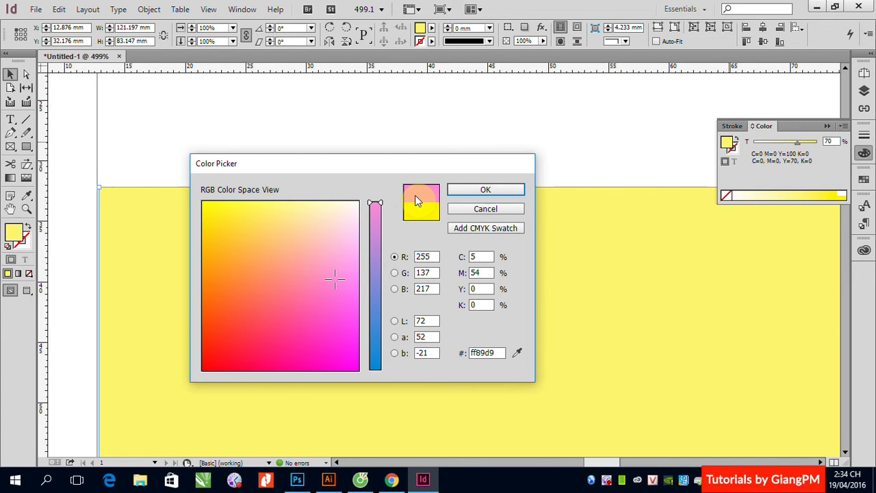
click(478, 190)
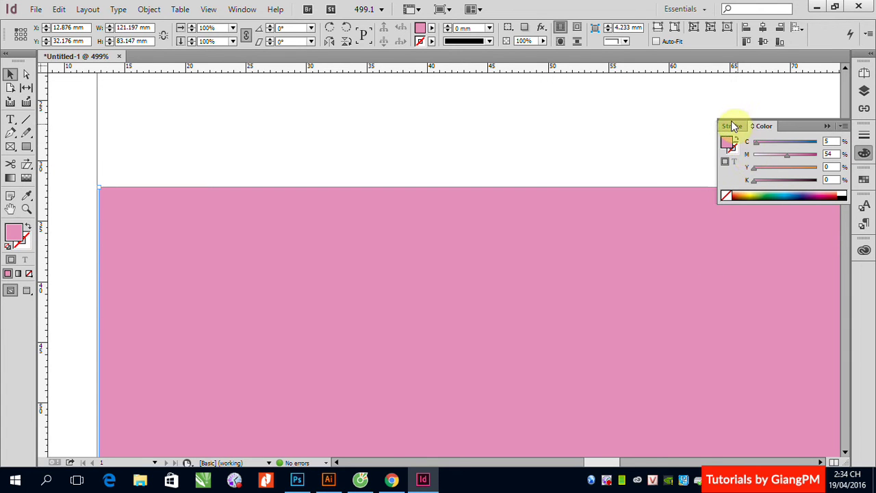
Sample a reddish pink of C=0 M=87 Y=20 K=0 from the color spectrum and replace it with solid black.
click(754, 194)
drag(770, 191, 828, 193)
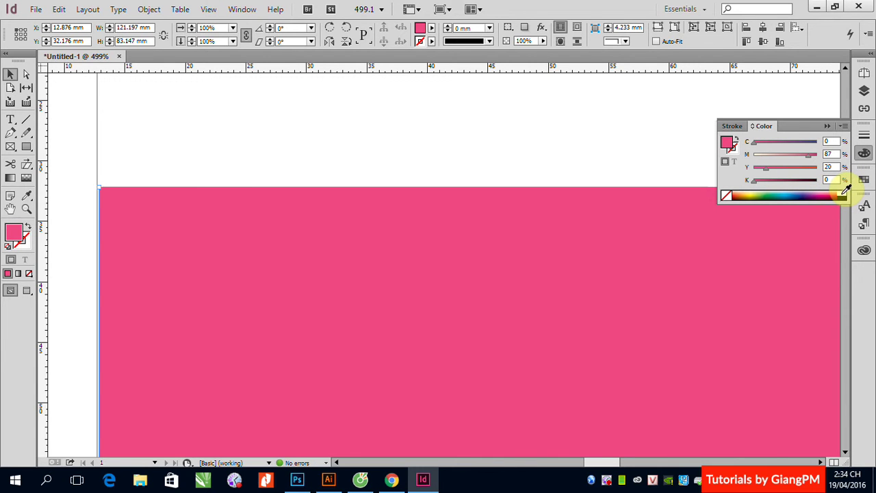
click(842, 194)
click(843, 198)
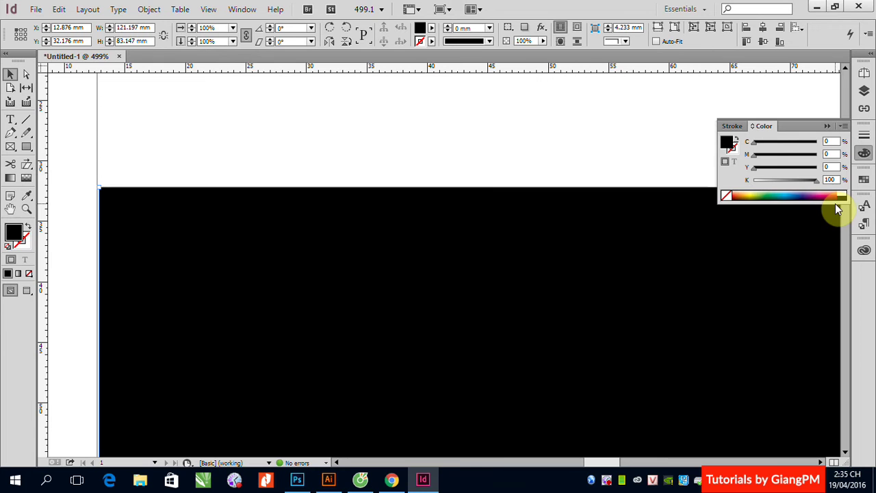
Clear the rectangle's fill and sample a dark blue of C=100 M=4 Y=0 K=38 from the color spectrum.
click(727, 198)
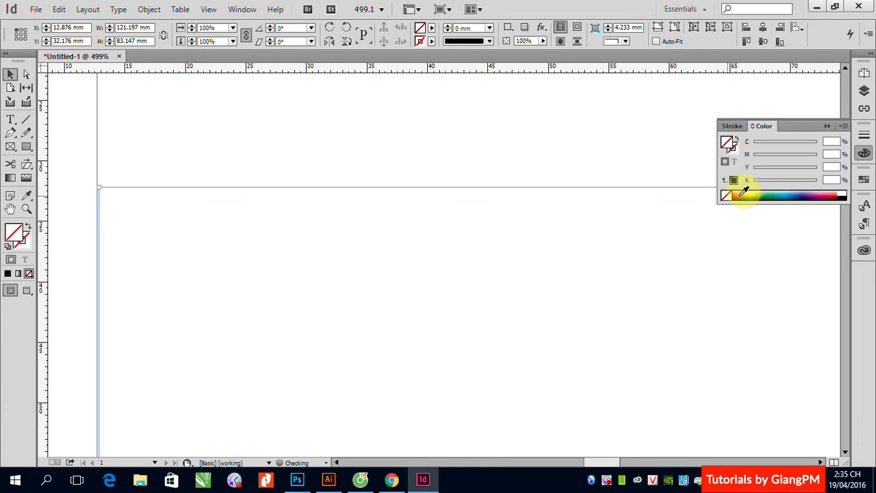
drag(751, 191, 777, 178)
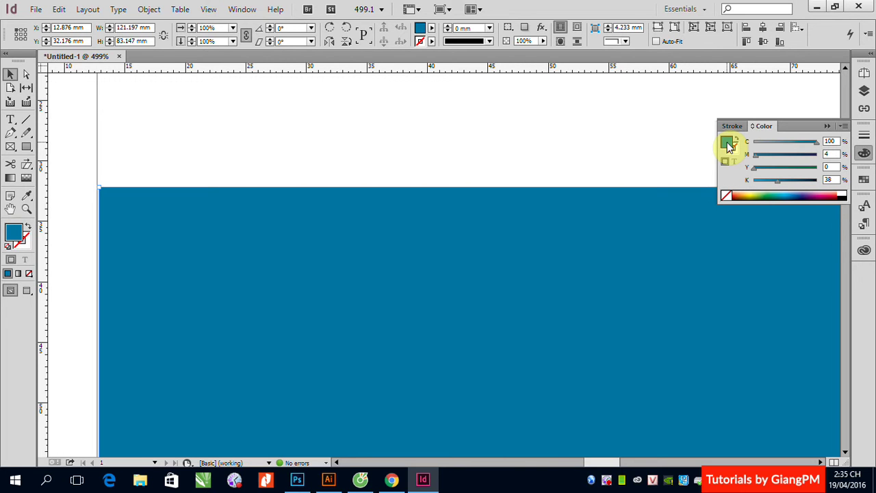
click(827, 153)
click(833, 141)
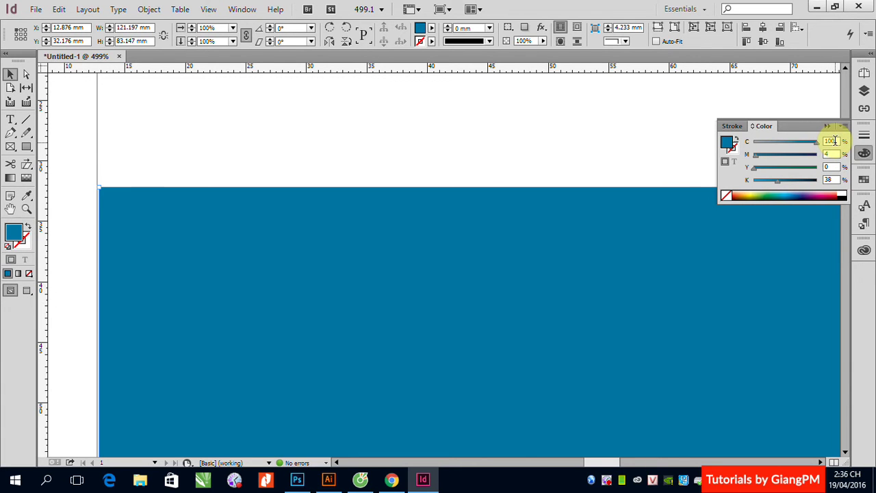
key(Tab)
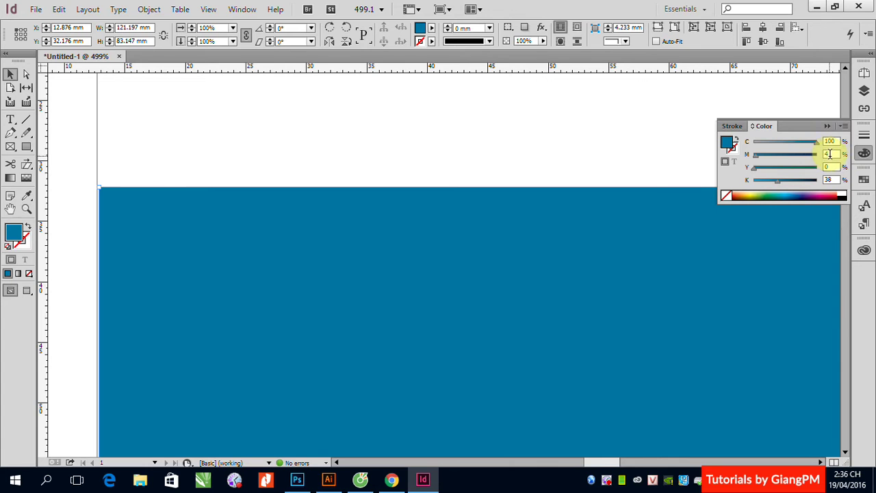
click(836, 142)
click(832, 154)
click(830, 179)
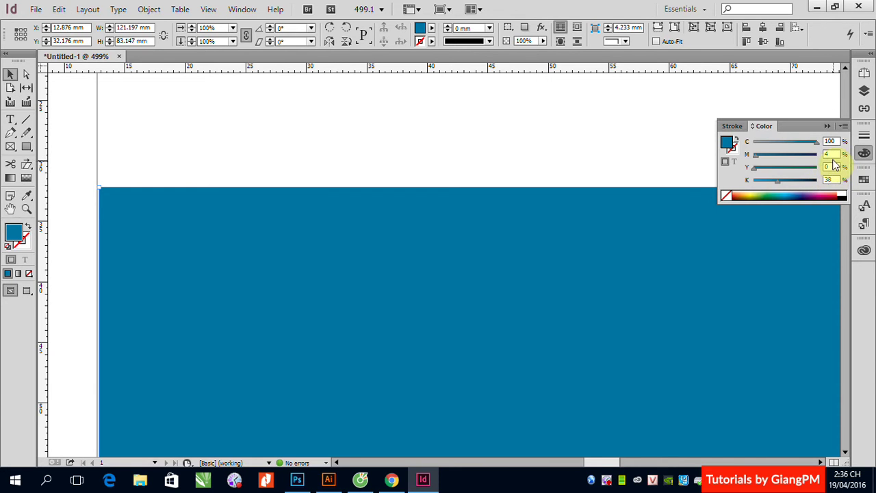
Set the rectangle fill's magenta value to 5% and its black value to 40%.
click(830, 154)
double_click(830, 153)
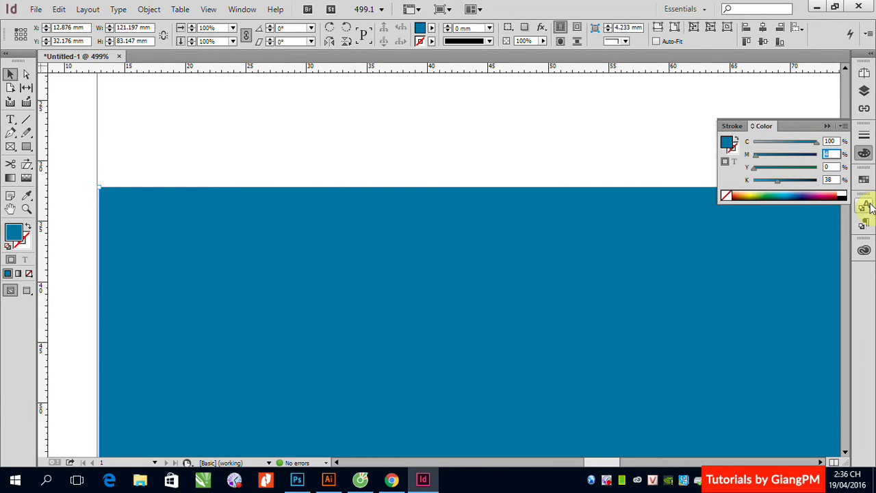
text(5)
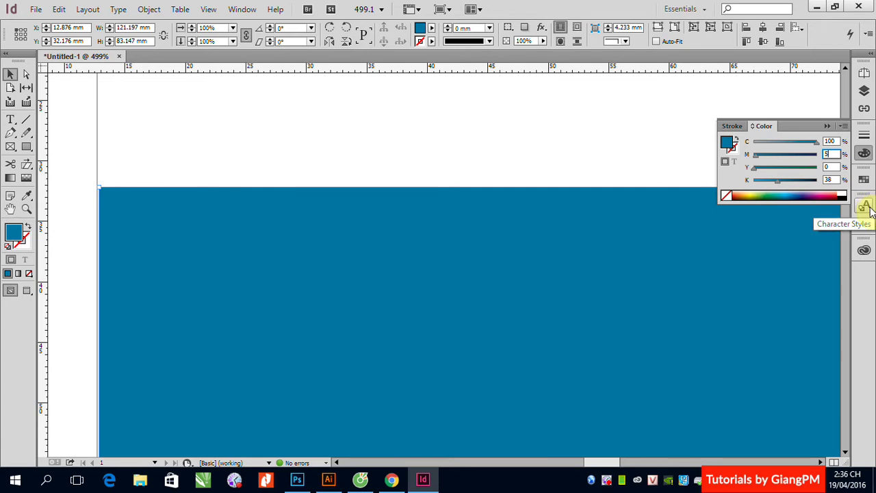
double_click(824, 179)
text(40)
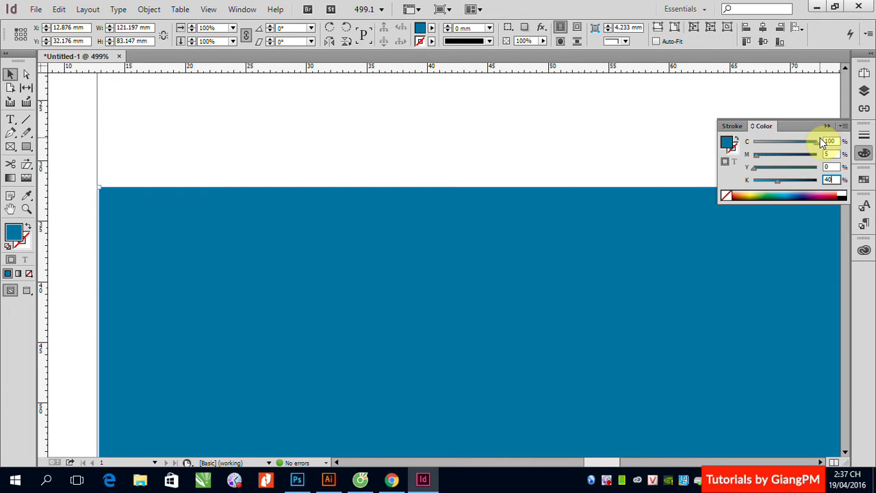
double_click(829, 179)
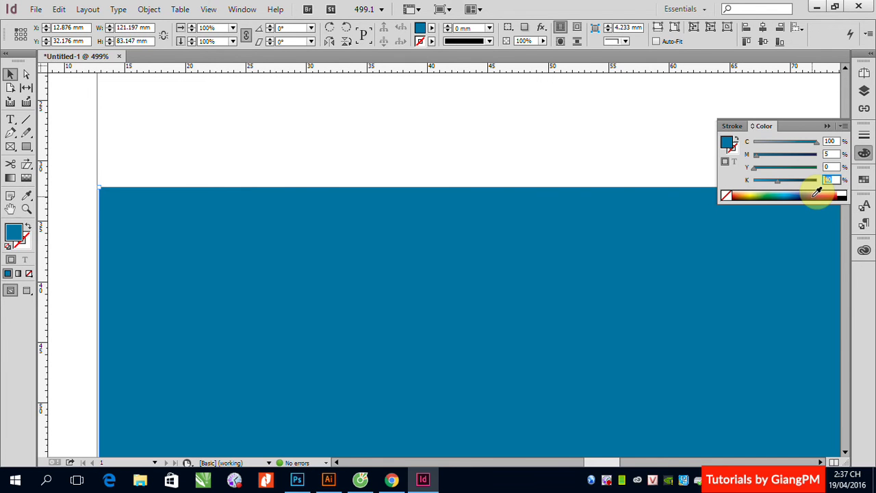
click(26, 73)
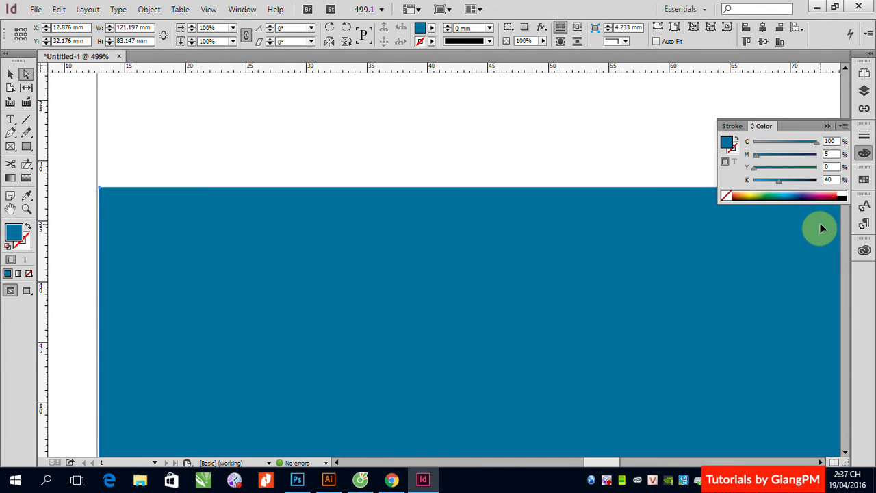
Fill the rectangle with the C=100 M=90 Y=10 K=0 swatch.
click(863, 180)
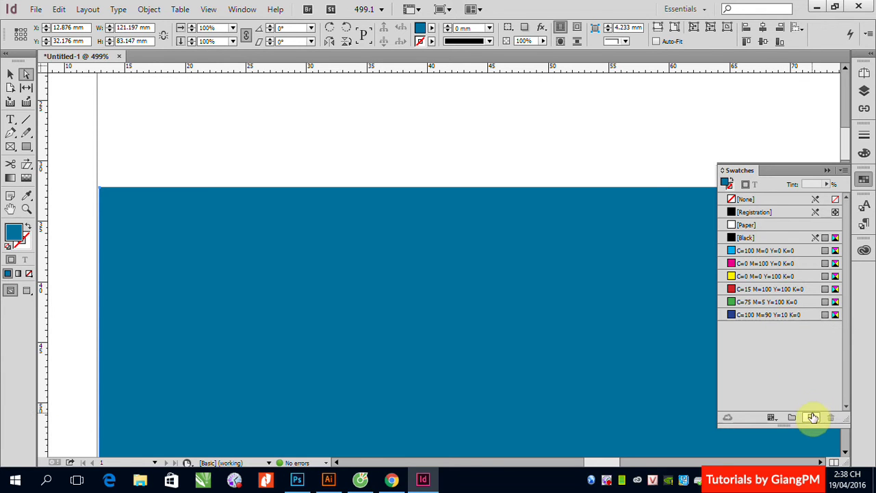
click(781, 316)
right_click(781, 316)
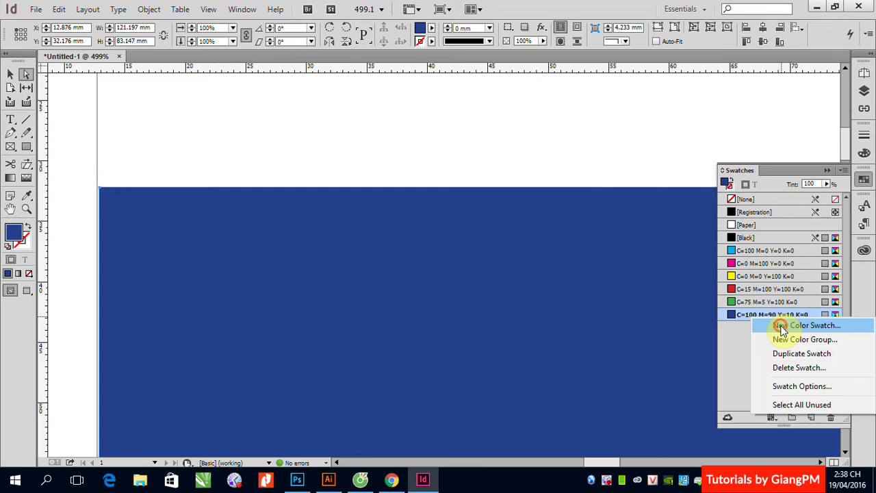
click(783, 332)
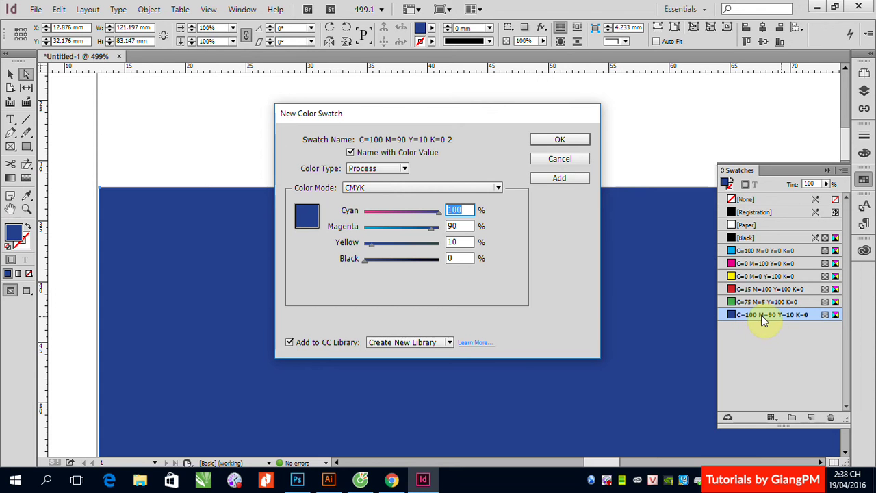
click(560, 158)
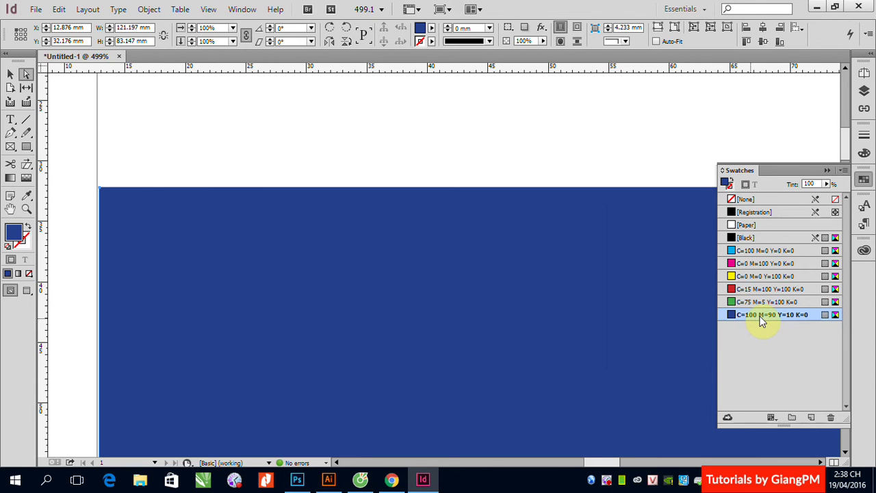
Duplicate the C=100 M=90 Y=10 K=0 swatch.
right_click(759, 316)
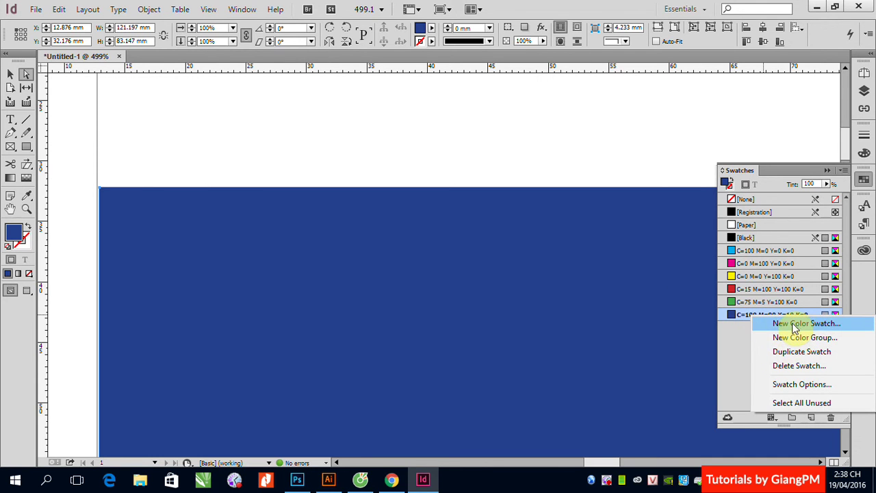
click(811, 354)
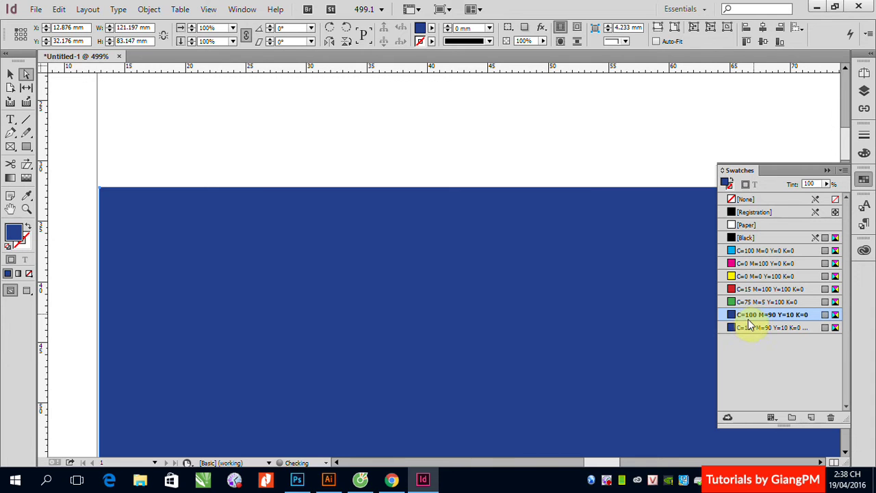
Open the options of the original C=100 M=90 Y=10 K=0 swatch and turn off Name with Color Value.
double_click(752, 317)
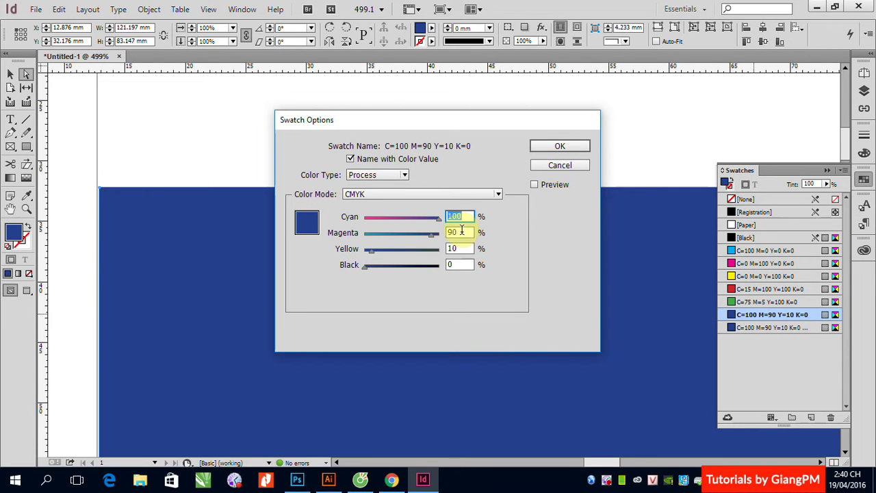
click(350, 160)
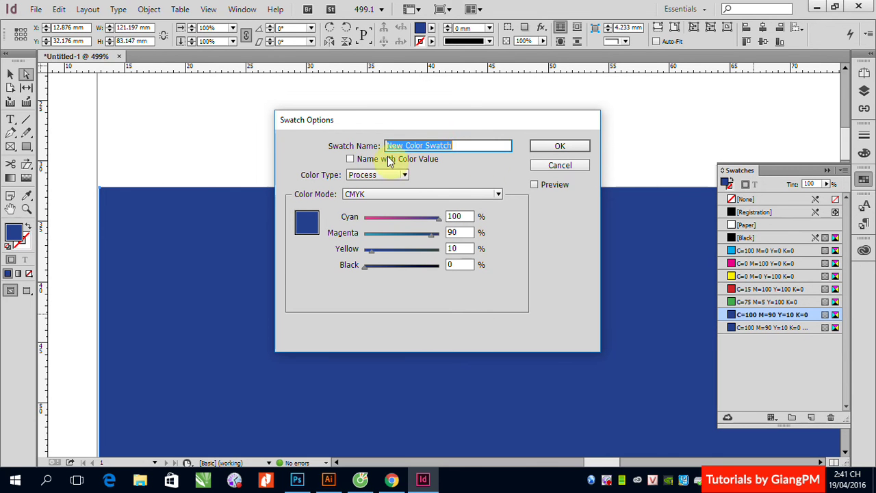
click(351, 159)
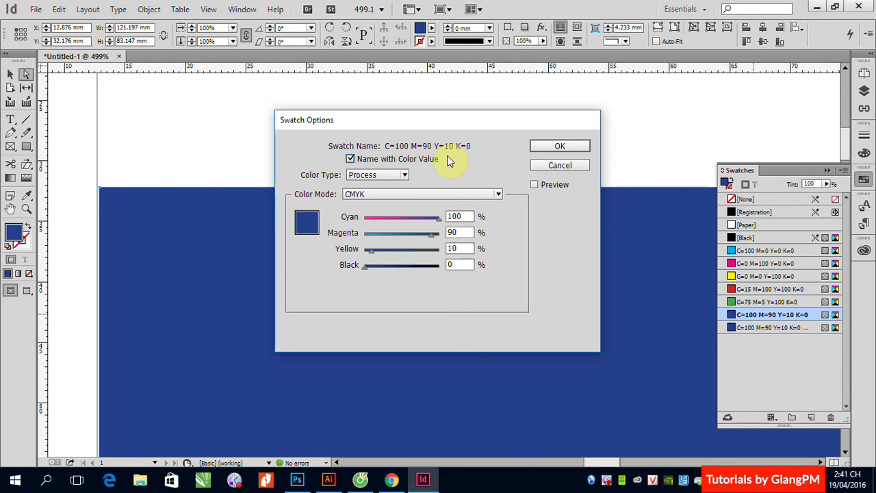
click(349, 159)
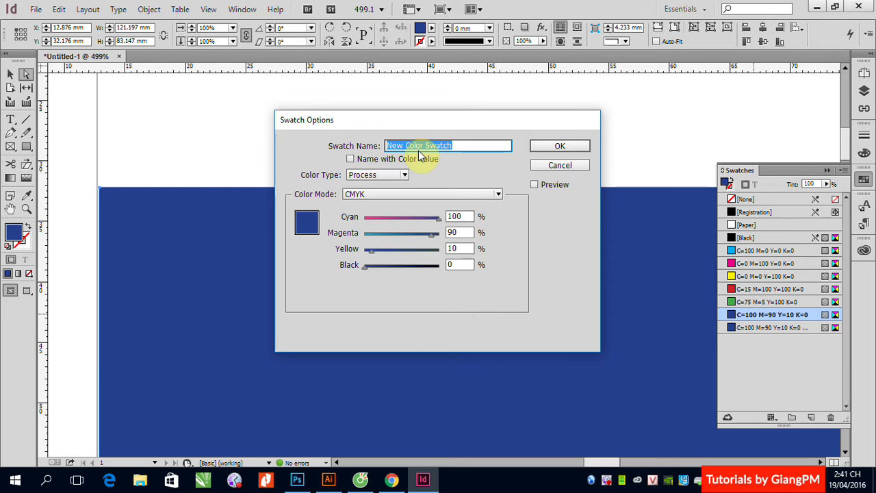
click(350, 159)
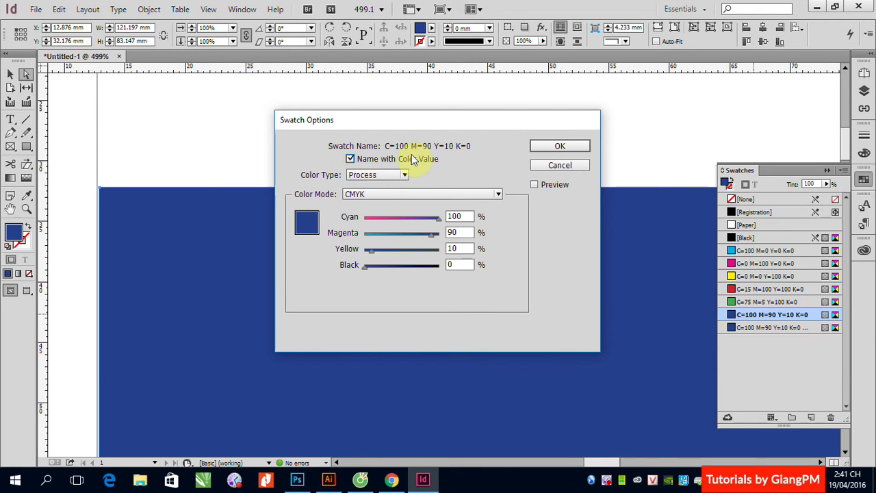
click(350, 159)
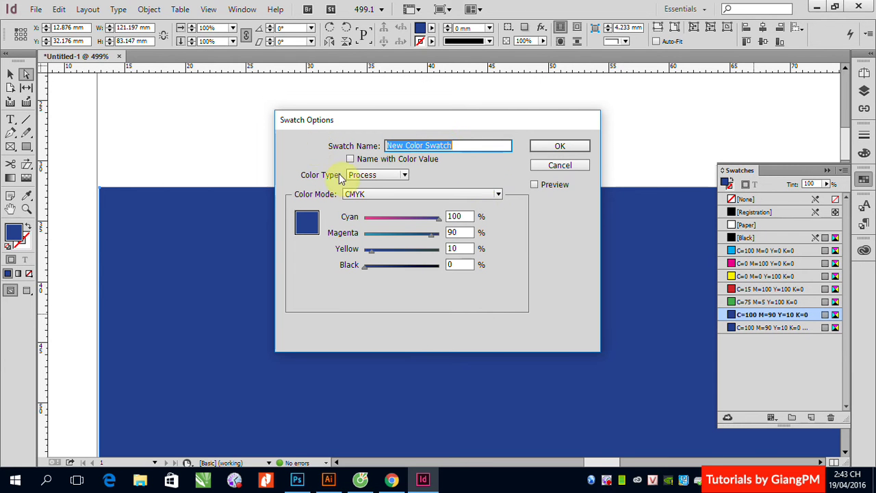
click(607, 481)
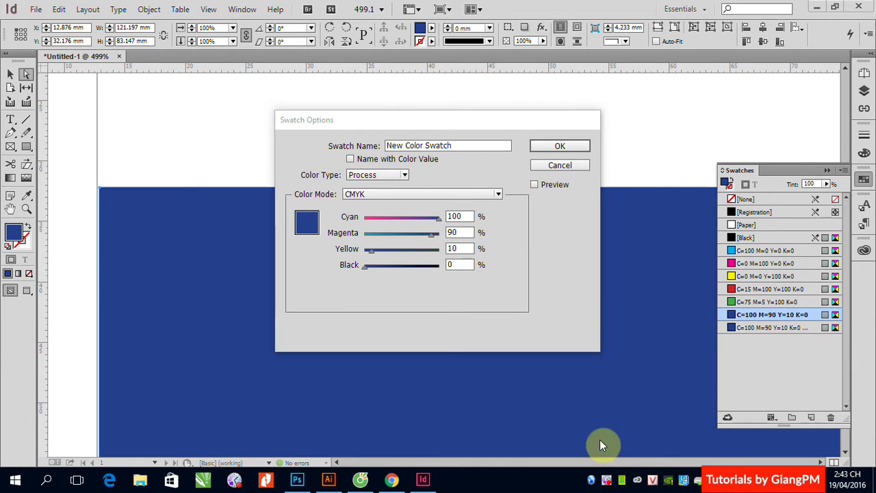
right_click(607, 481)
click(630, 317)
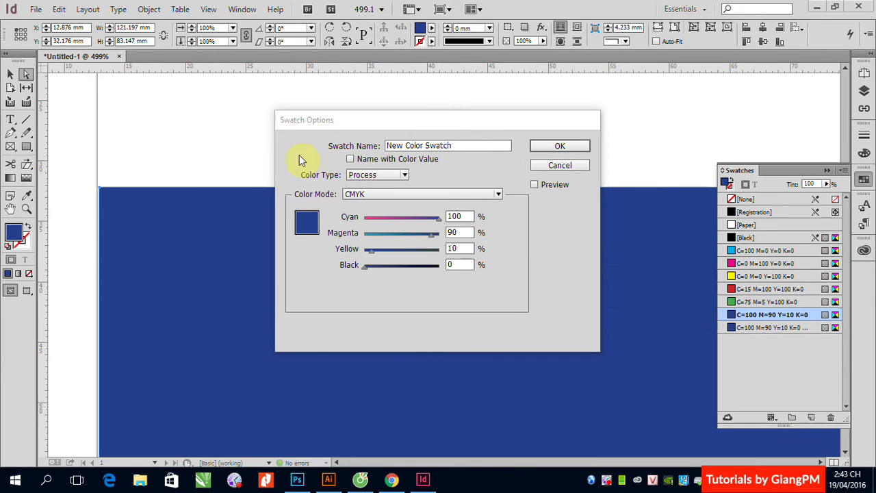
Re-enable Name with Color Value for the swatch and close its options.
click(353, 161)
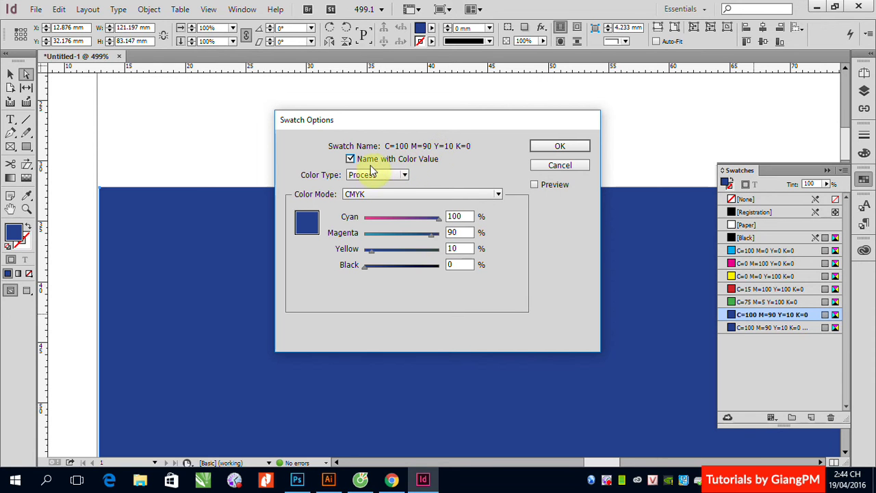
click(350, 159)
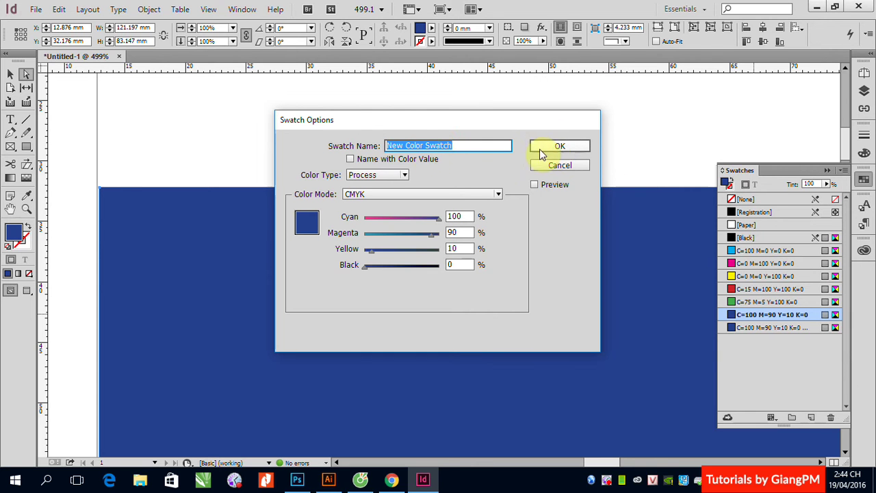
click(351, 159)
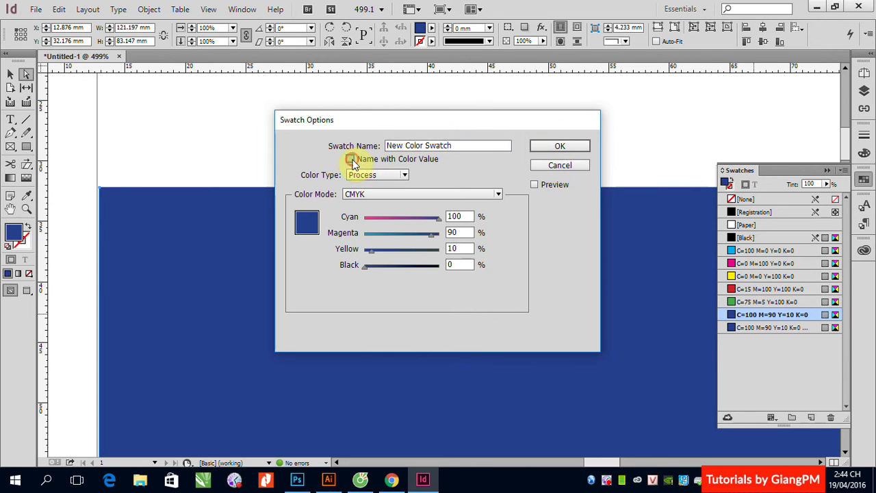
click(555, 146)
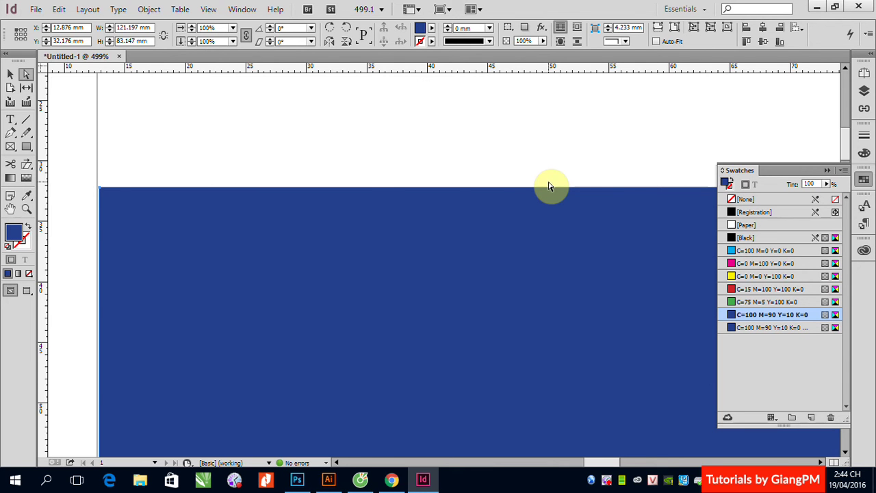
Select the whole blue rectangle and delete it from the page.
key(ctrl+2)
key(ctrl+minus)
key(ctrl+minus)
key(ctrl+minus)
key(ctrl+minus)
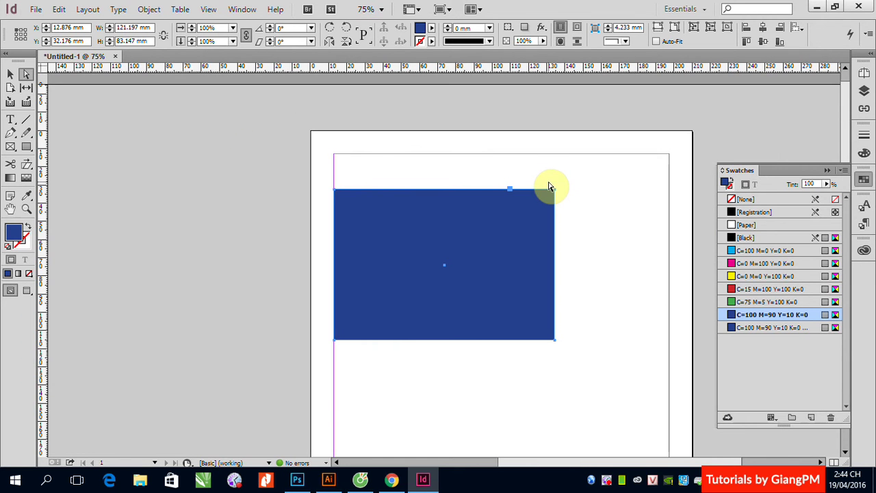
click(303, 209)
click(11, 75)
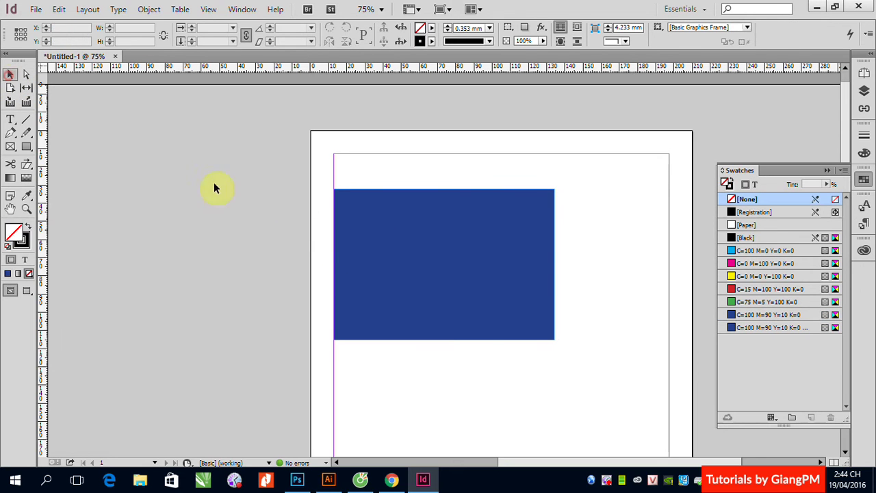
click(348, 240)
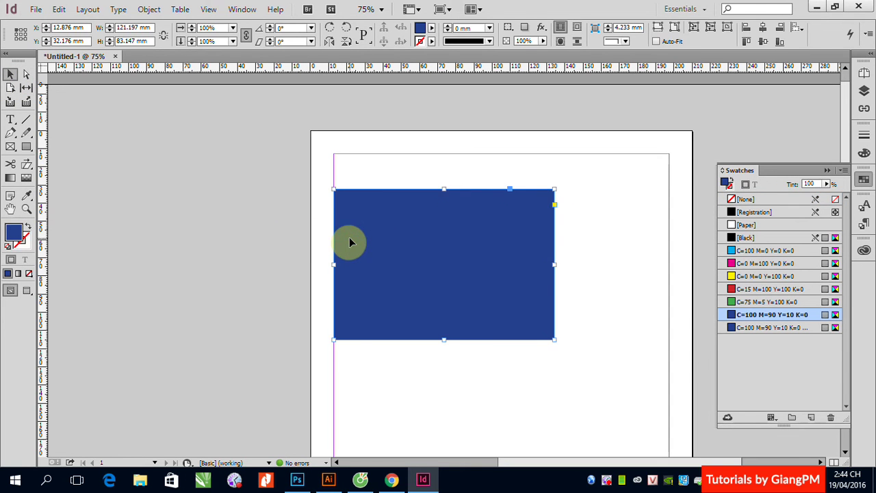
key(Delete)
click(35, 9)
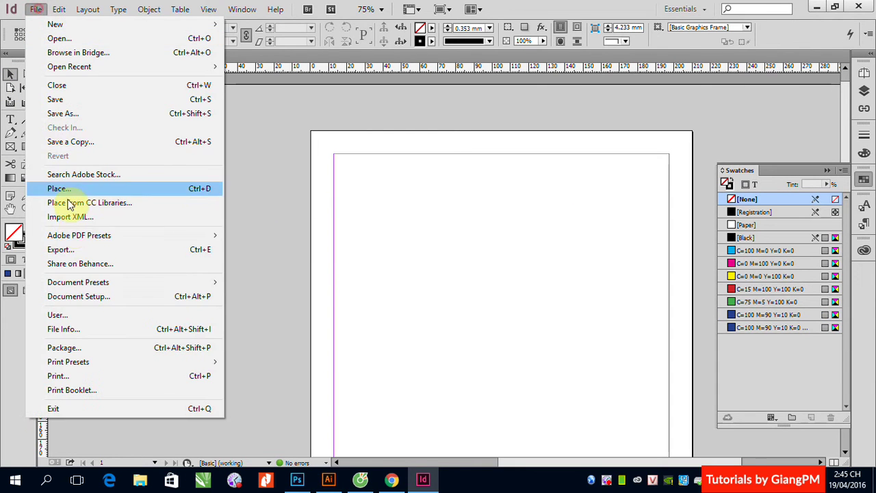
click(70, 189)
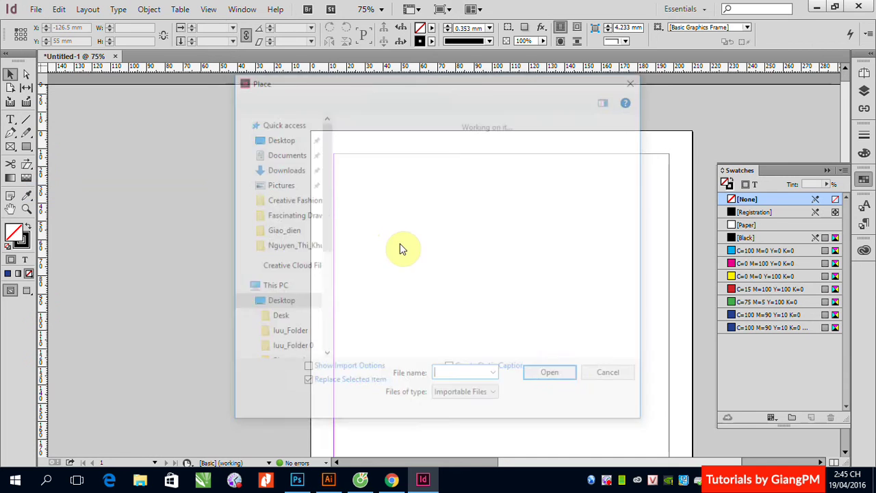
click(552, 251)
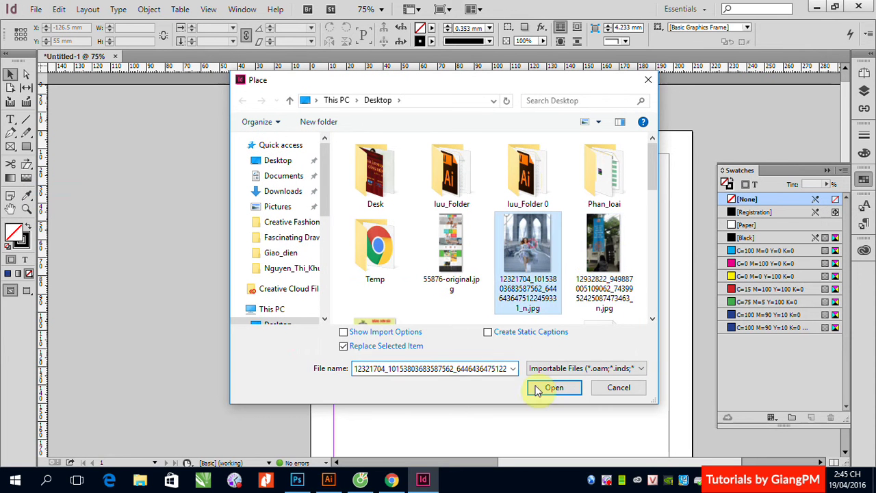
click(539, 388)
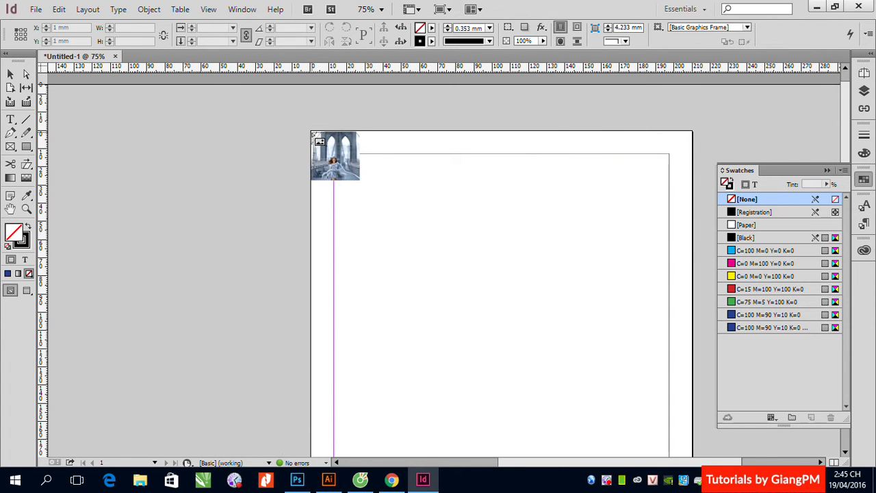
click(313, 132)
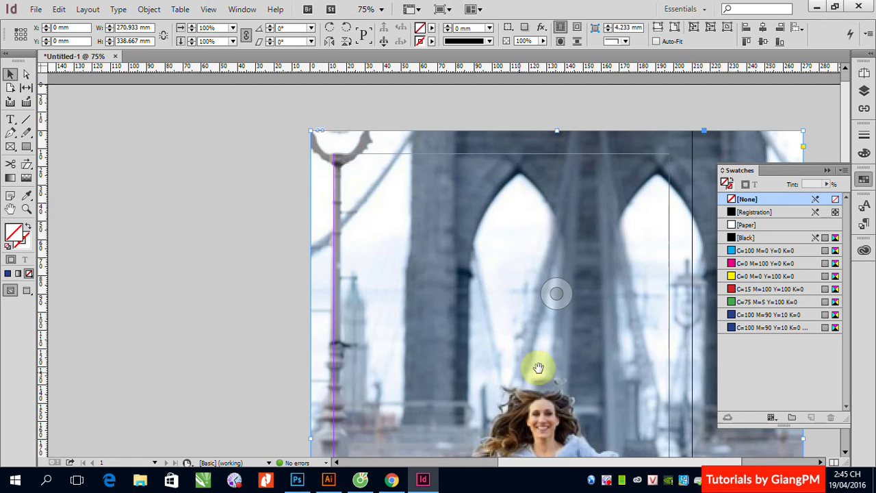
key(ctrl+minus)
key(ctrl+minus)
key(ctrl+minus)
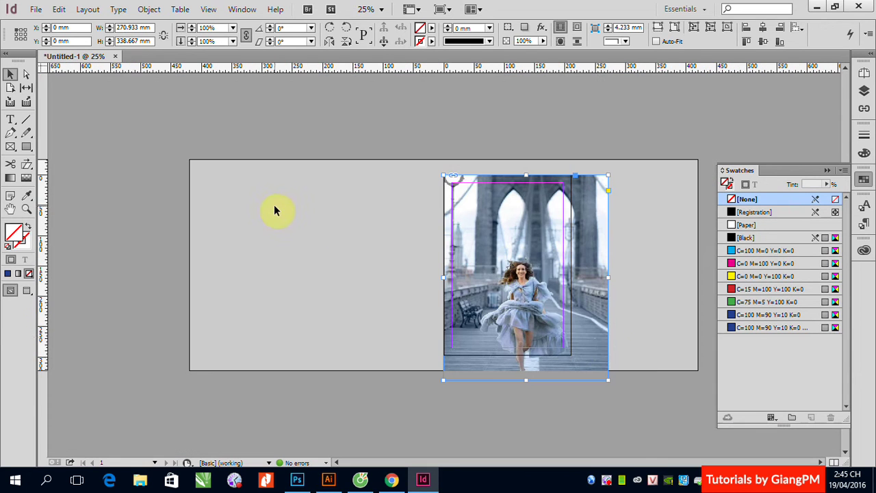
Create a text frame about 185 × 79 mm across the upper part of the photo and enter the title BAZZAR.
drag(405, 164, 629, 384)
click(11, 118)
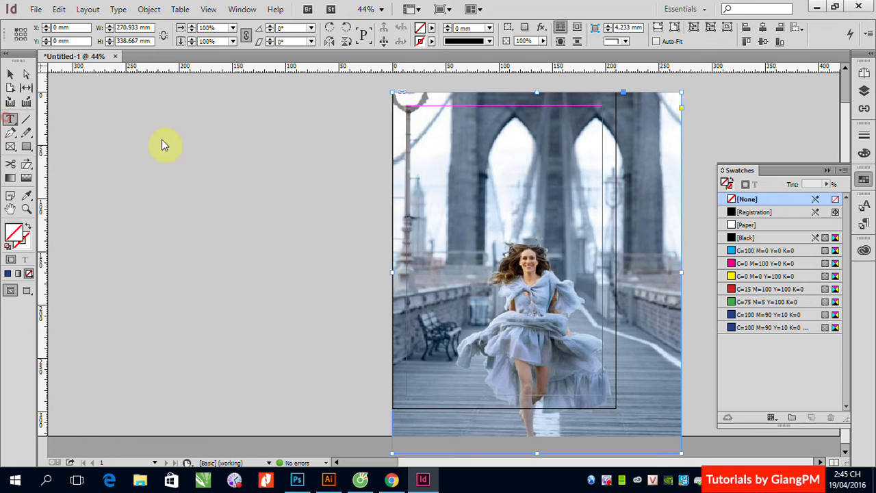
drag(405, 116, 603, 199)
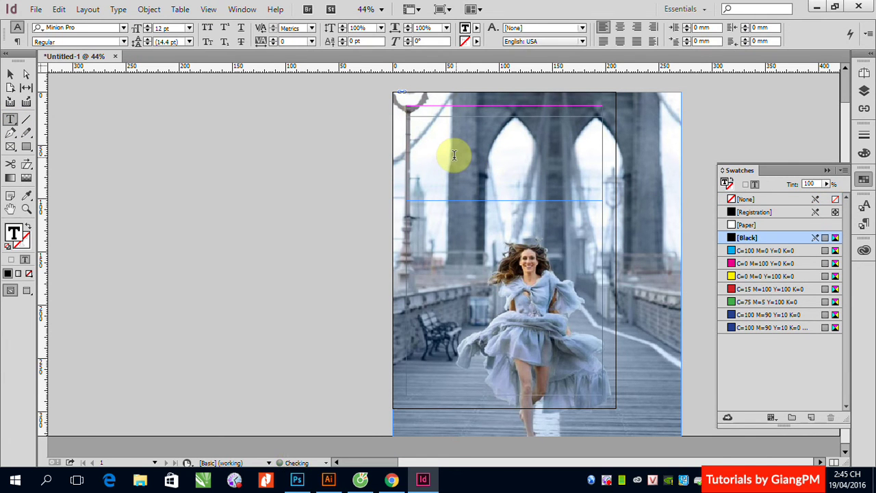
text(BAZA)
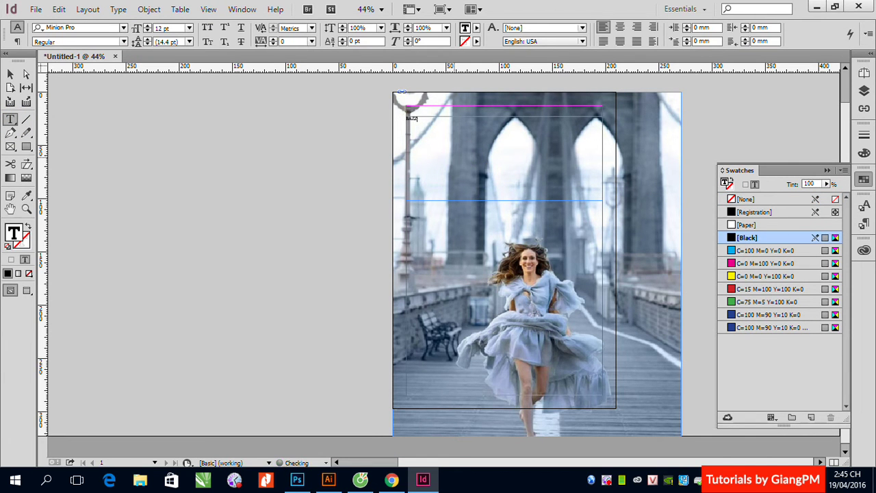
text(AR)
Enlarge the BAZZAR title to 136 pt so it spans the width of its text frame.
click(13, 75)
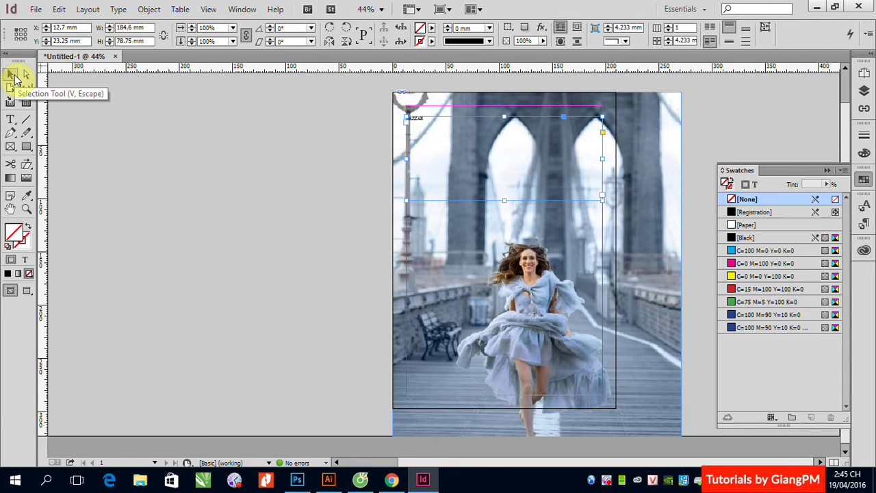
key(ctrl+shift+period)
key(ctrl+shift+period)
key(ctrl+shift+period)
key(ctrl+shift+period)
key(ctrl+shift+period)
key(ctrl+shift+period)
key(ctrl+shift+period)
key(ctrl+shift+period)
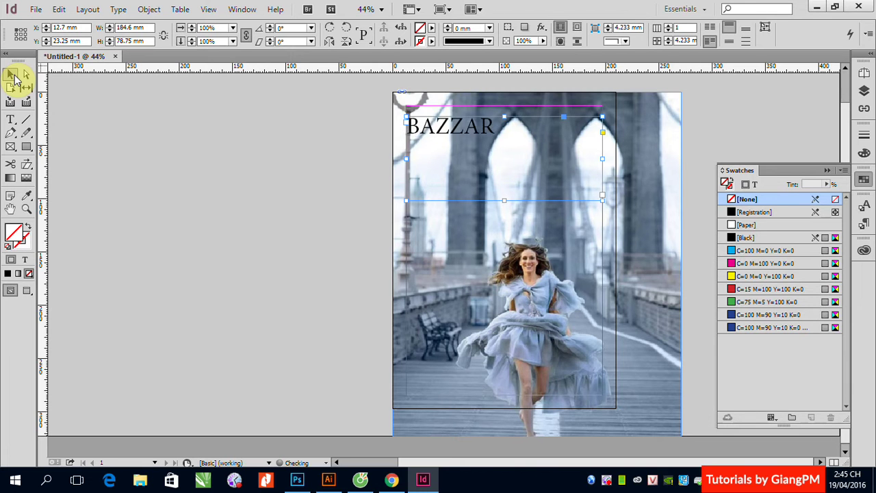
key(ctrl+shift+period)
key(ctrl+shift+period)
key(ctrl+shift+period)
key(ctrl+shift+period)
key(ctrl+shift+period)
key(ctrl+shift+period)
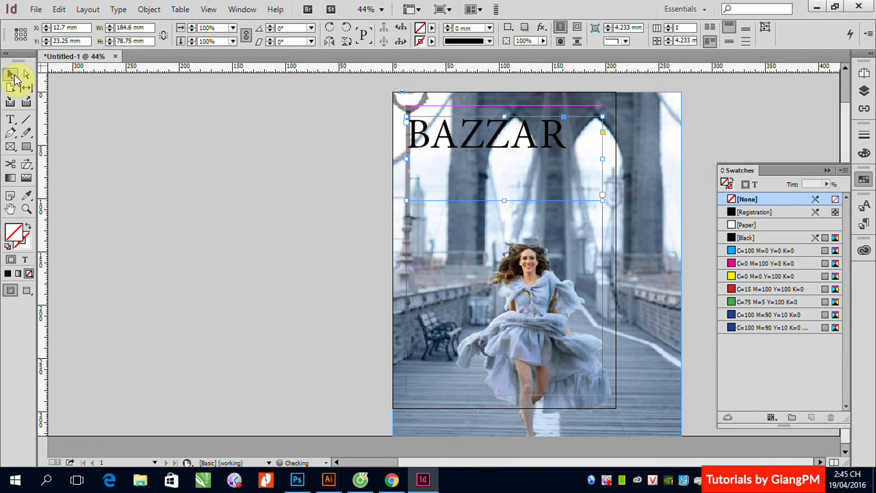
key(ctrl+shift+period)
key(ctrl+shift+period)
key(ctrl+shift+period)
key(ctrl+shift+period)
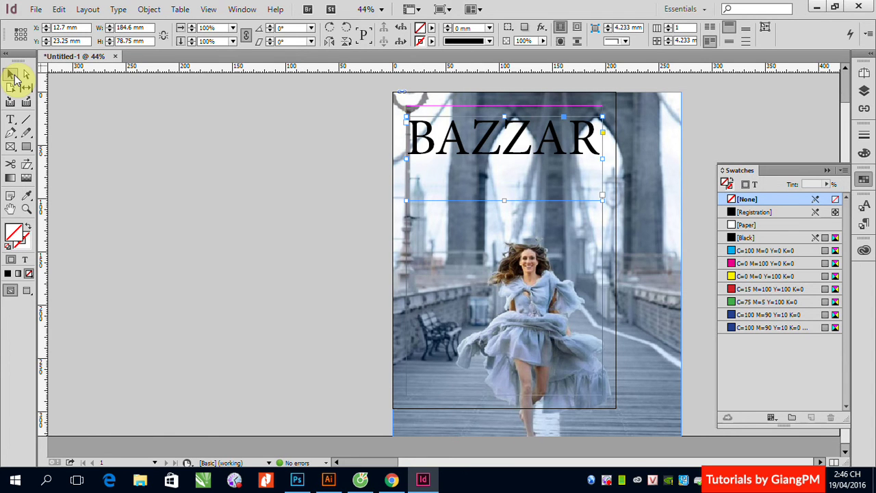
Draw a rectangle about 84 × 55 mm on the pasteboard beside the page.
click(11, 120)
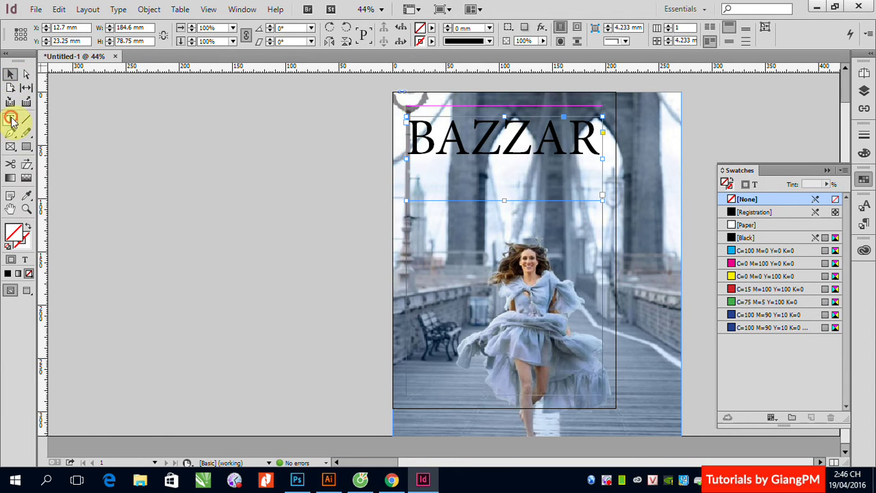
drag(409, 133, 591, 132)
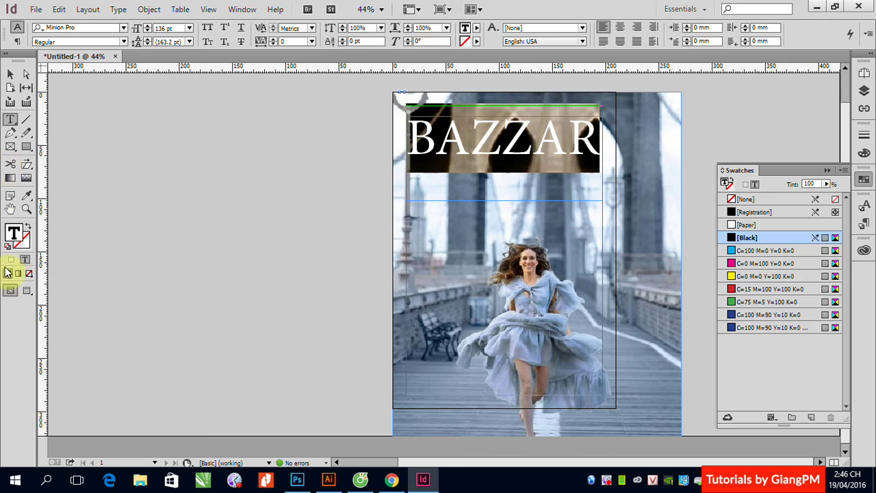
click(26, 146)
drag(272, 166, 362, 223)
click(10, 73)
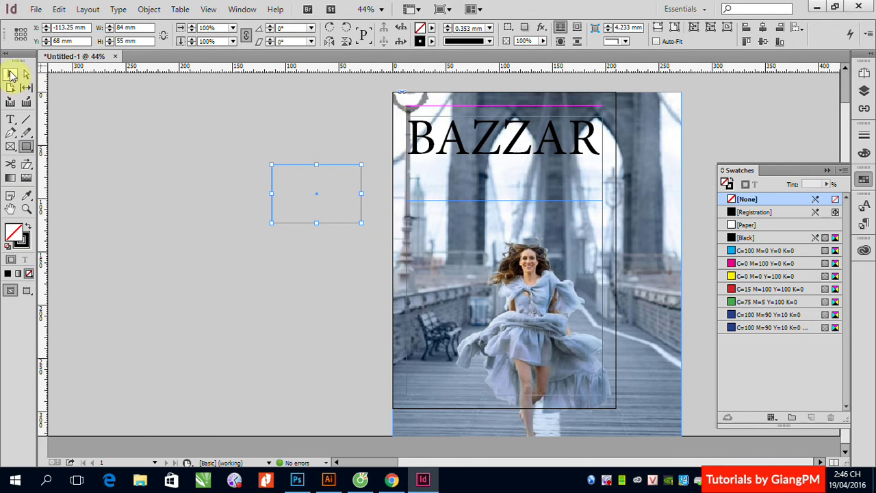
Fill the pasteboard rectangle with a light blue sampled from the woman in the photo using the Eyedropper.
click(27, 197)
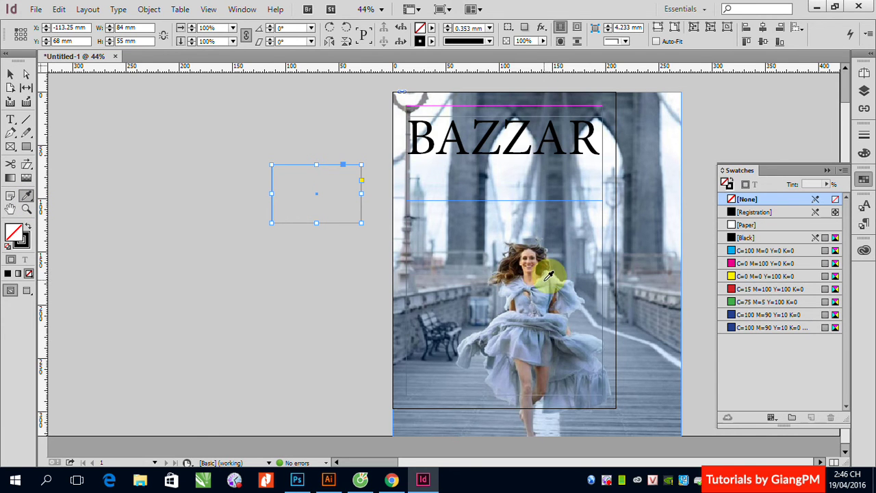
click(527, 273)
click(313, 193)
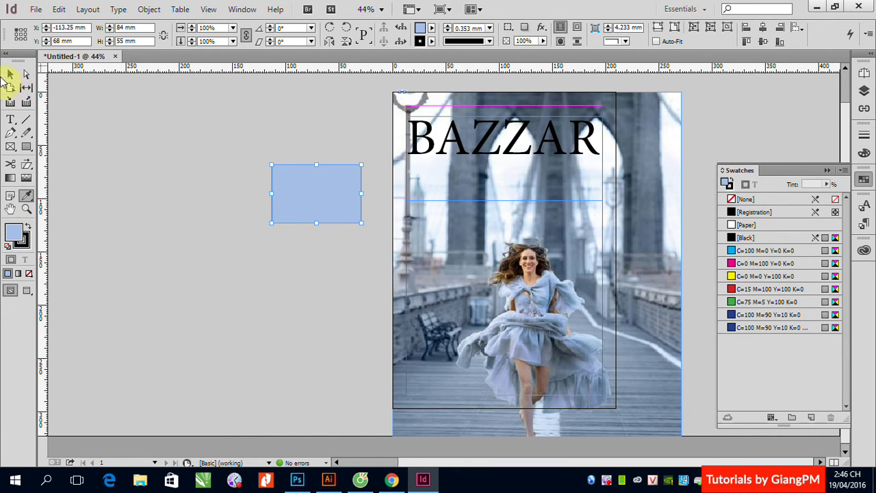
click(11, 74)
Recolor the whole BAZZAR title with a grey-blue sampled from the woman's dress using the Eyedropper.
click(11, 119)
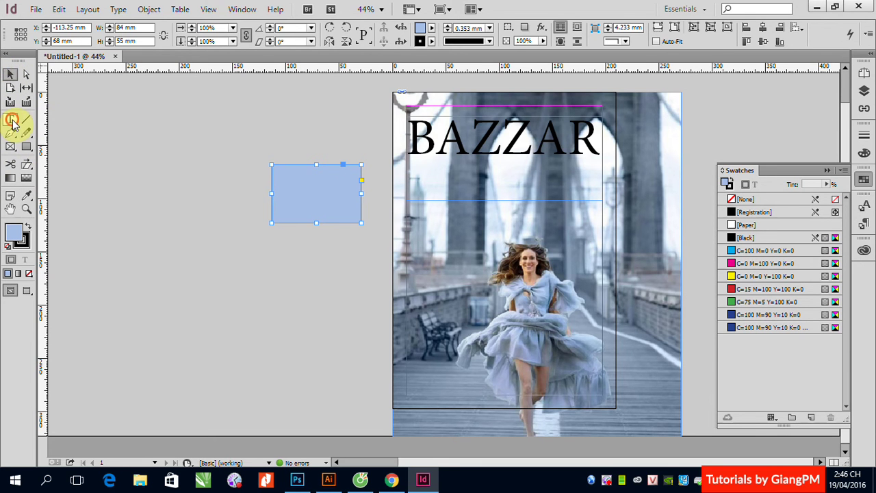
drag(407, 140, 608, 145)
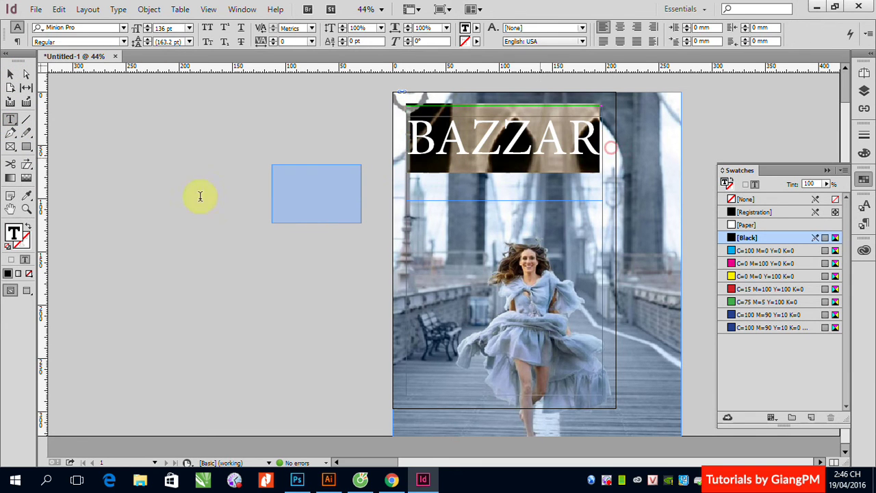
click(26, 195)
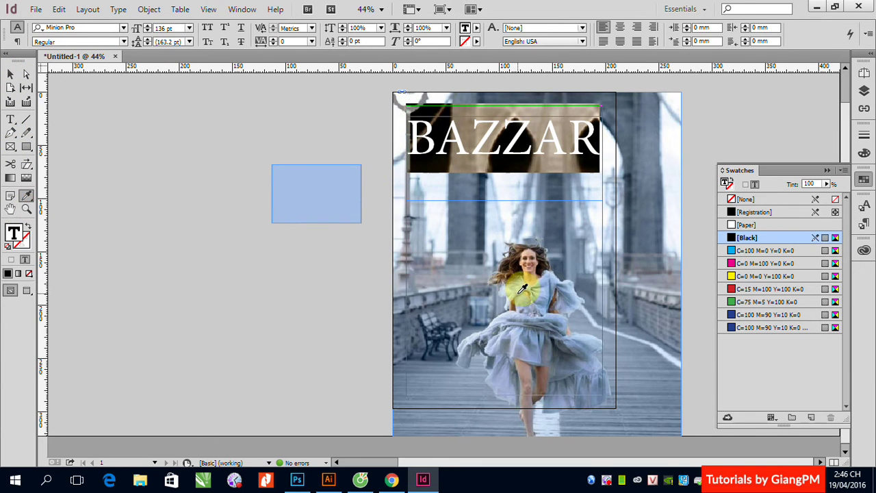
click(522, 290)
click(12, 75)
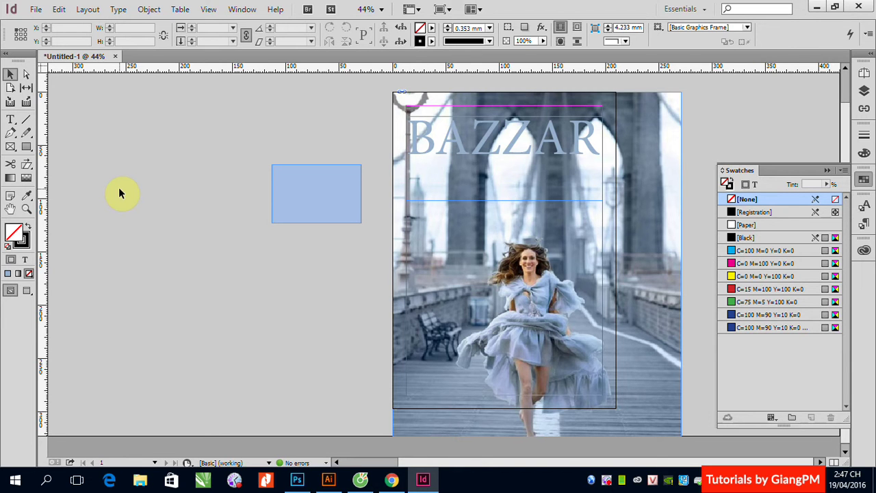
Save the rectangle's fill color as a new swatch and change the swatch's color mode from RGB to CMYK.
click(299, 215)
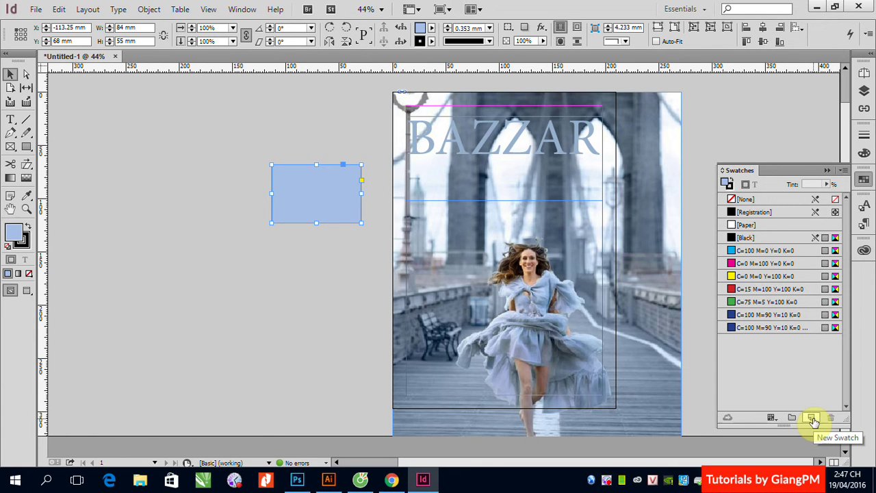
click(812, 418)
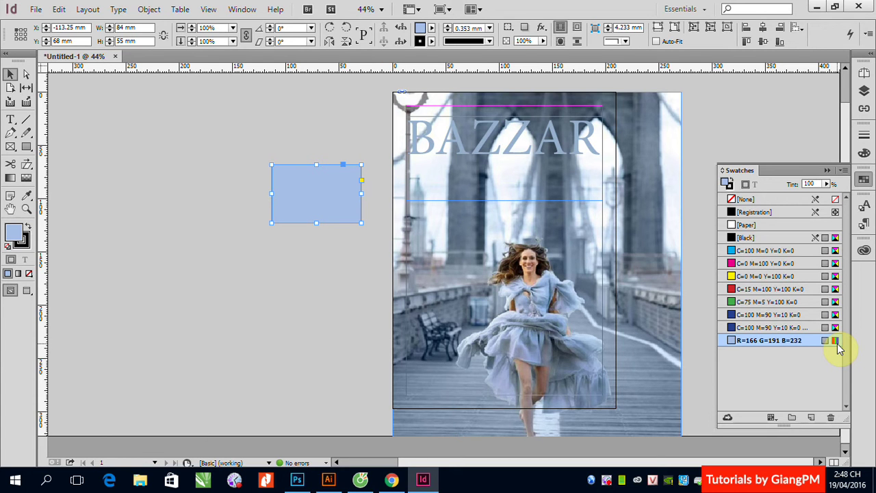
double_click(778, 345)
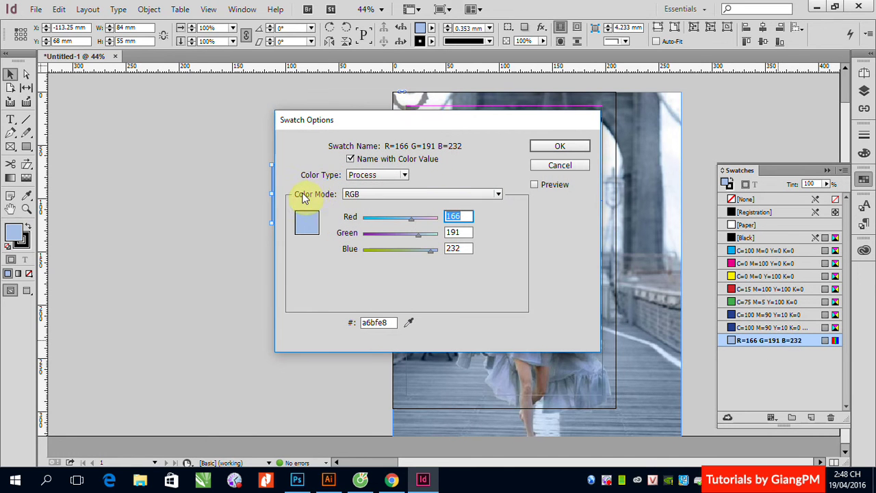
click(498, 194)
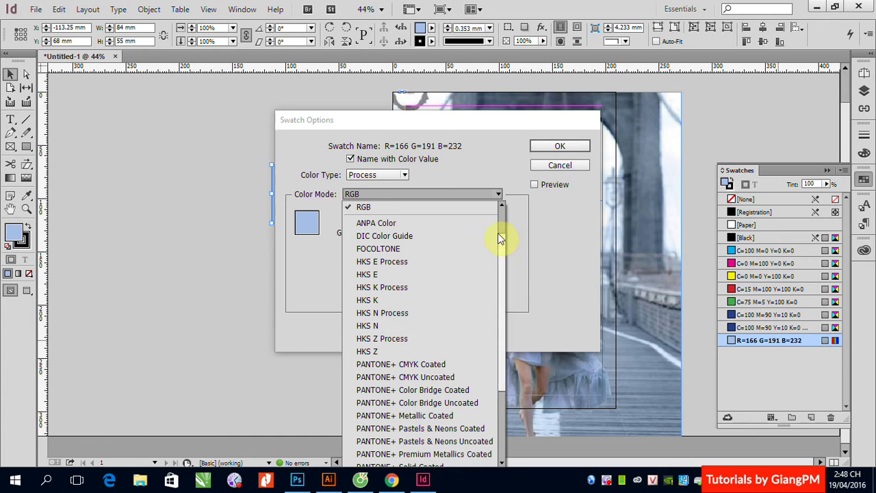
scroll(501, 222, up, 1)
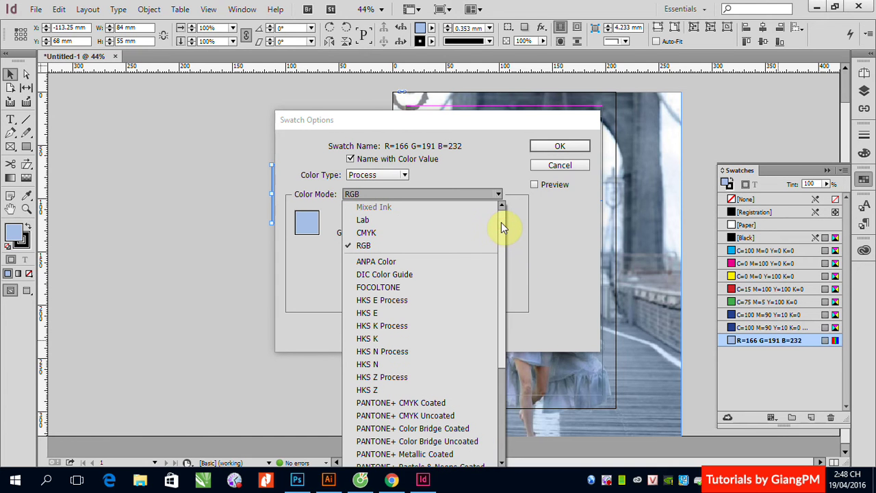
click(376, 235)
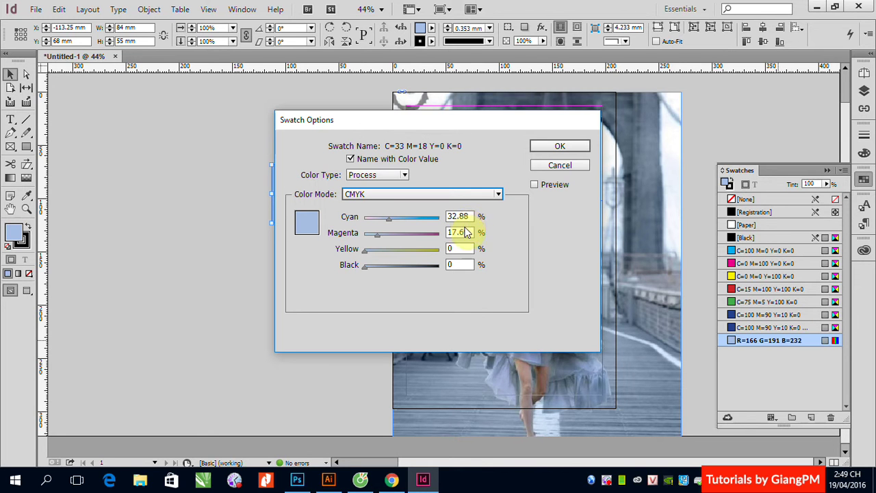
Set the new swatch's Cyan to 35% and Magenta to 20%, and apply the changes.
drag(469, 216, 439, 209)
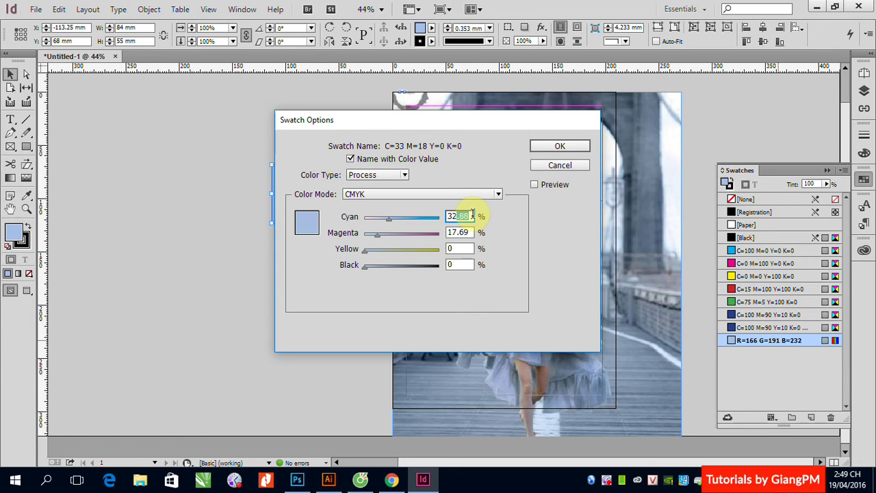
click(468, 216)
drag(469, 216, 453, 216)
text(5)
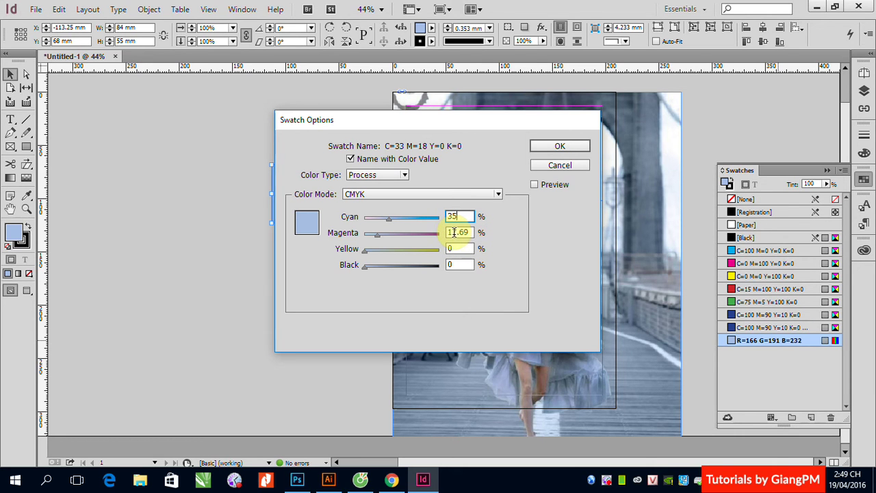
drag(447, 232, 468, 232)
text(20)
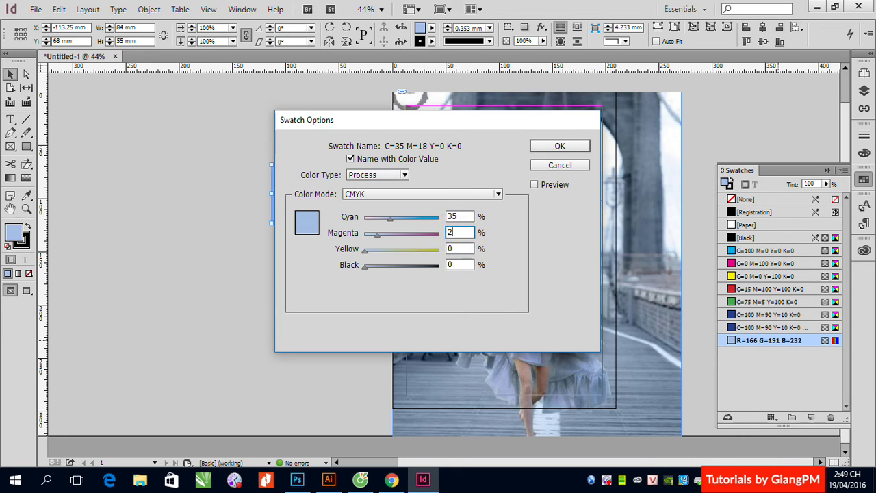
click(560, 146)
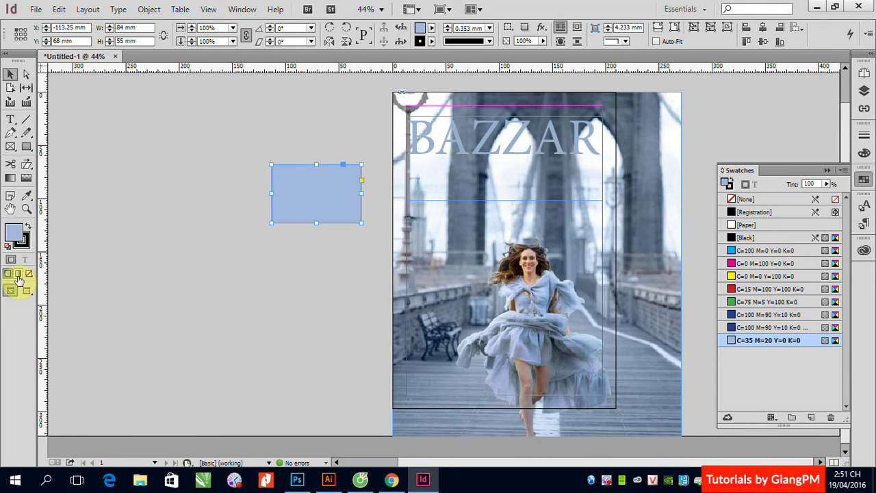
Apply a gradient fill to the rectangle, open the gradient settings and select the black end color stop.
click(20, 278)
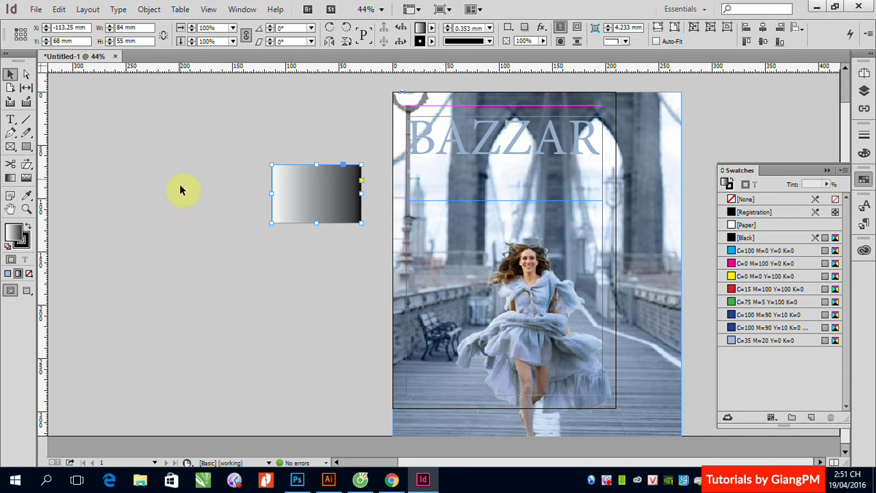
double_click(10, 180)
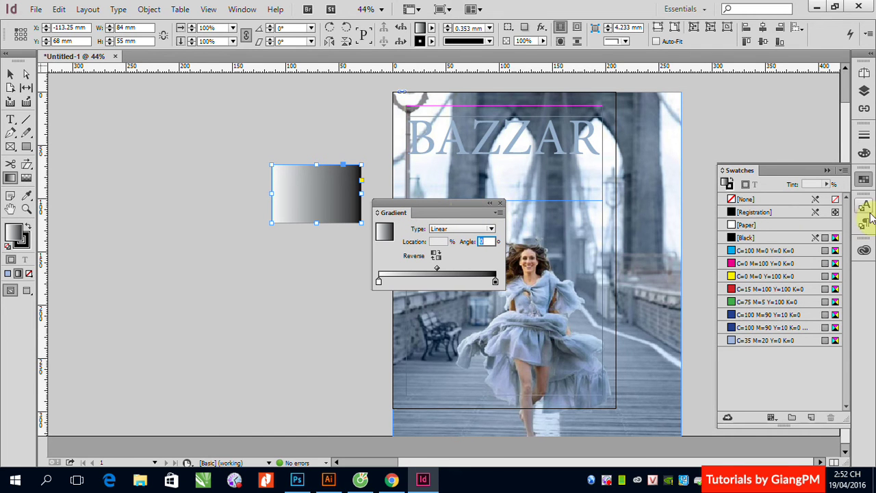
click(380, 282)
click(494, 282)
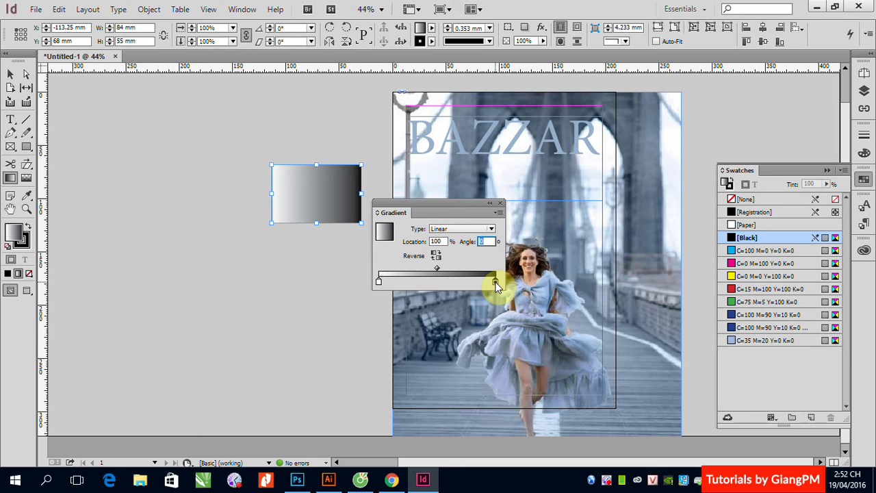
Expand the collapsed panel dock and group the floating Gradient panel with Swatches.
click(463, 208)
drag(463, 206, 706, 177)
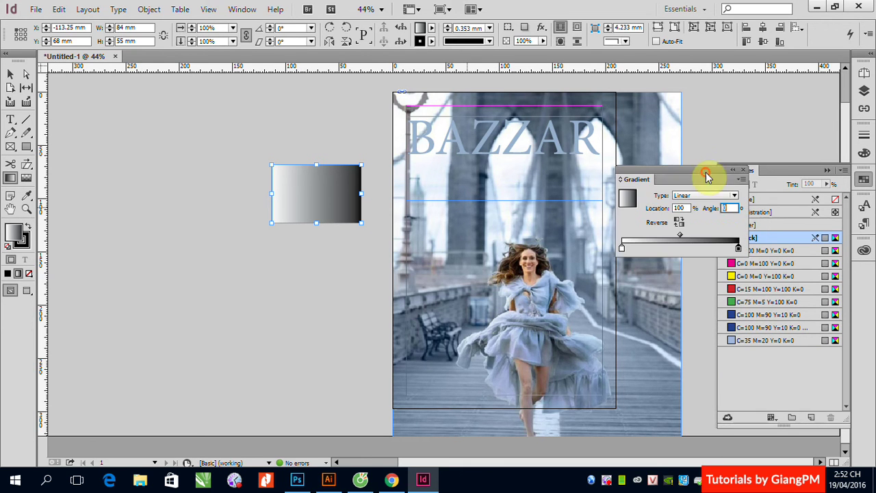
click(860, 56)
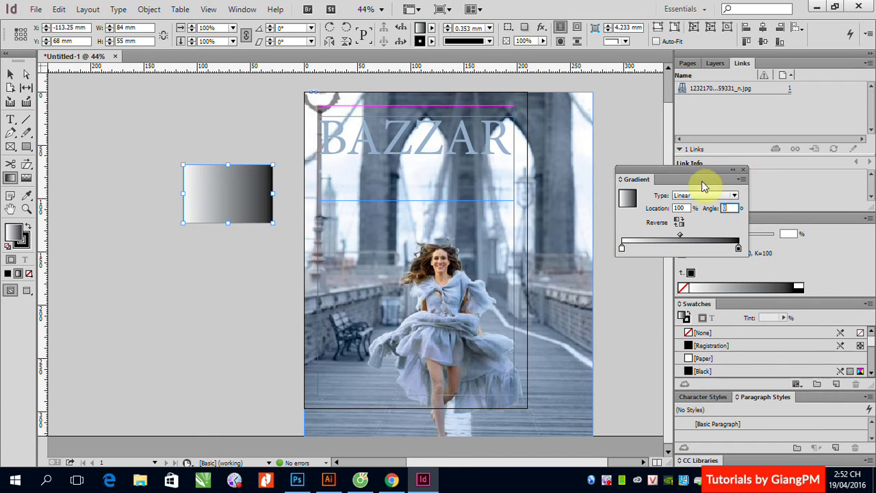
drag(674, 171, 751, 300)
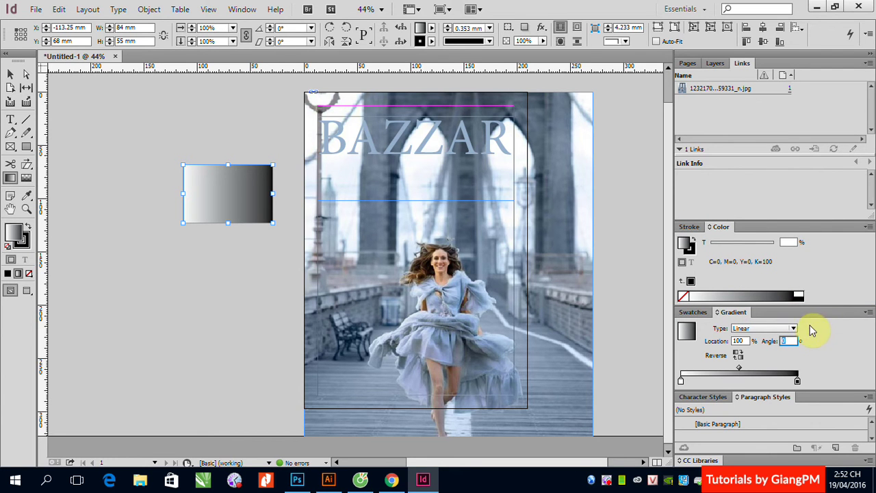
Collapse the Links panel and move Swatches into the Stroke and Color group, separate from Gradient.
click(680, 150)
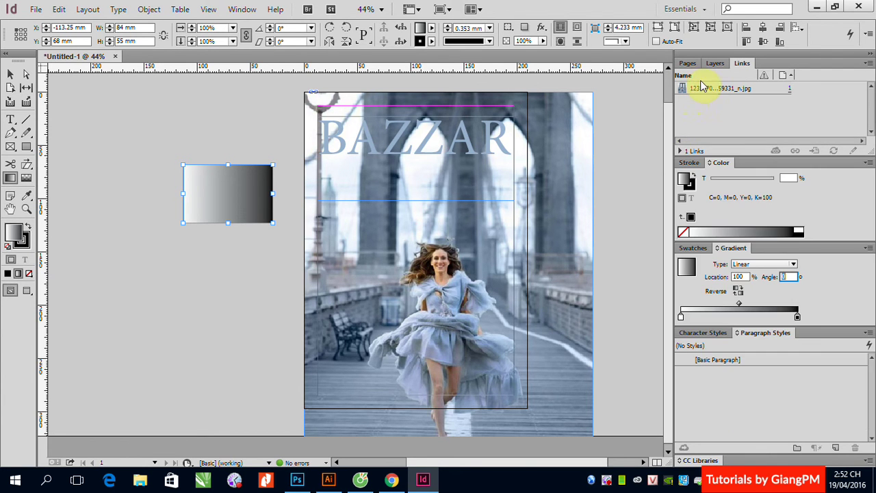
click(742, 64)
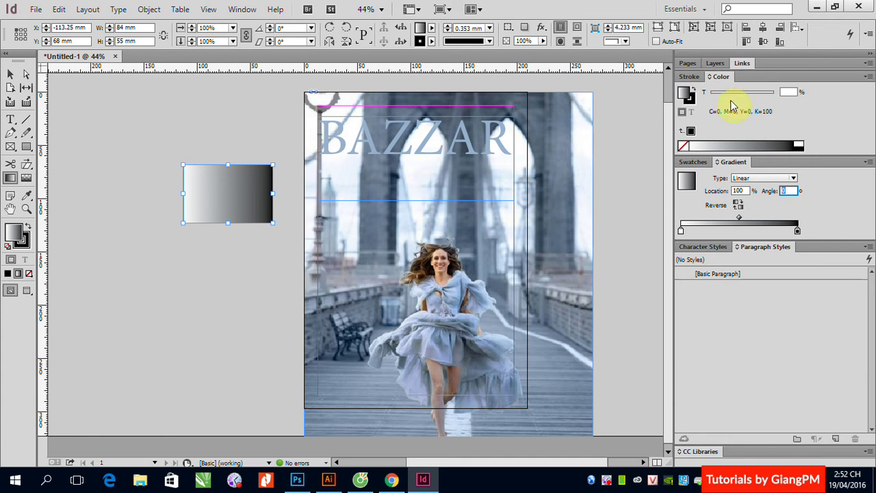
drag(689, 162, 753, 80)
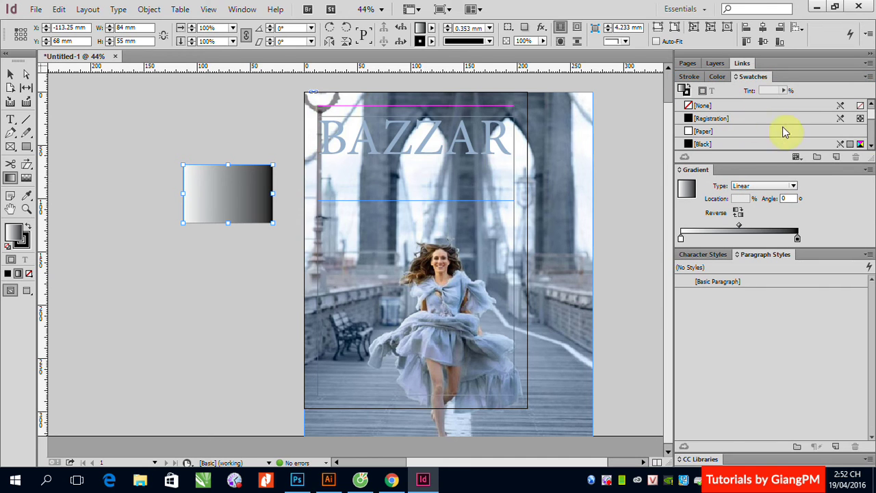
Color the gradient's end stop with swatch C=15 M=100 Y=100 K=0 and its start stop with C=75 M=5 Y=100 K=0.
click(871, 145)
click(870, 145)
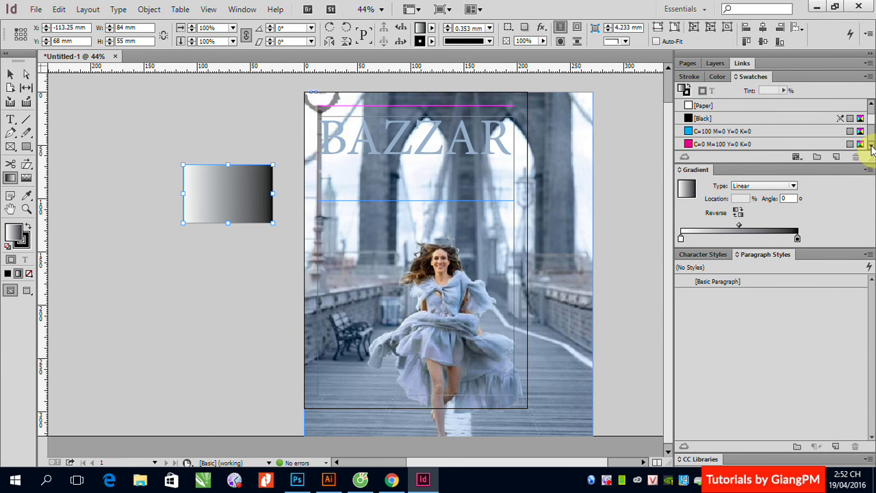
click(871, 146)
click(871, 145)
click(870, 145)
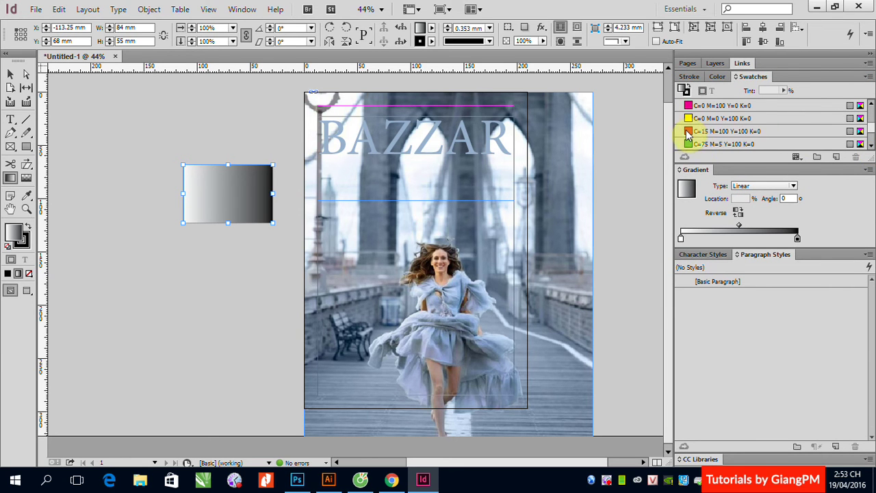
drag(689, 132, 798, 240)
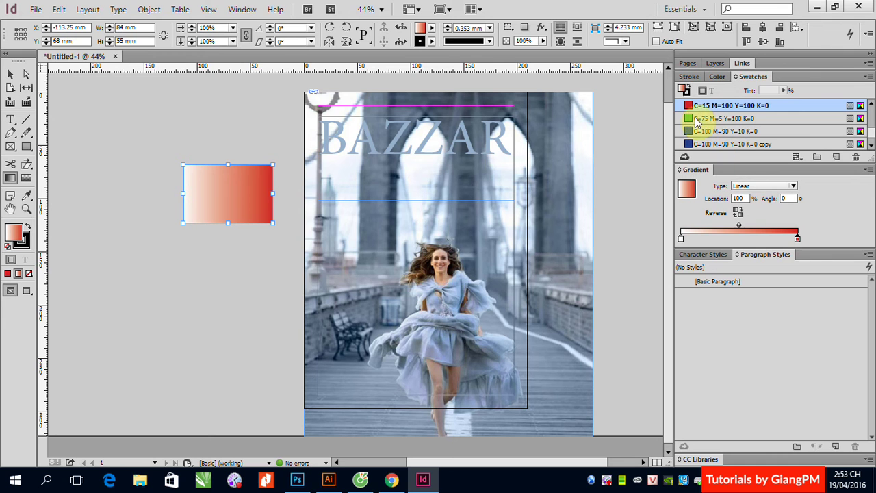
drag(697, 121, 682, 241)
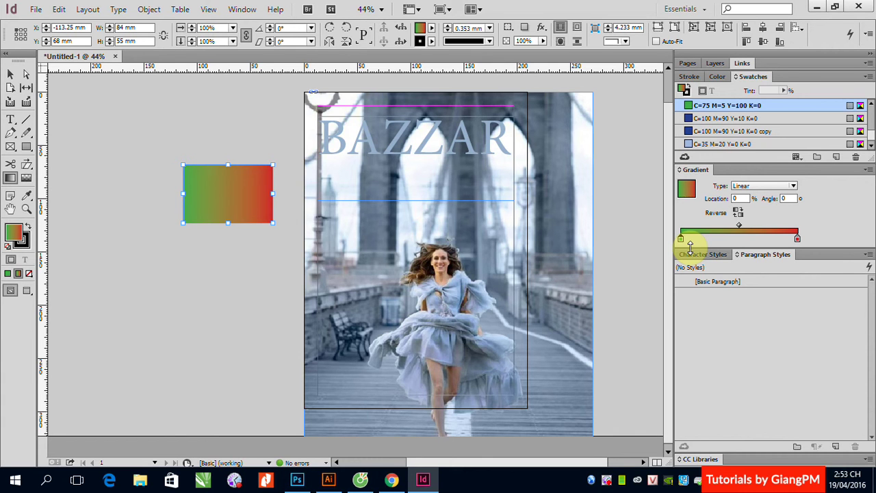
Try intermediate stops on the gradient ramp, coloring one with swatch C=35 M=20 Y=0 K=0, and remove them all again.
click(726, 238)
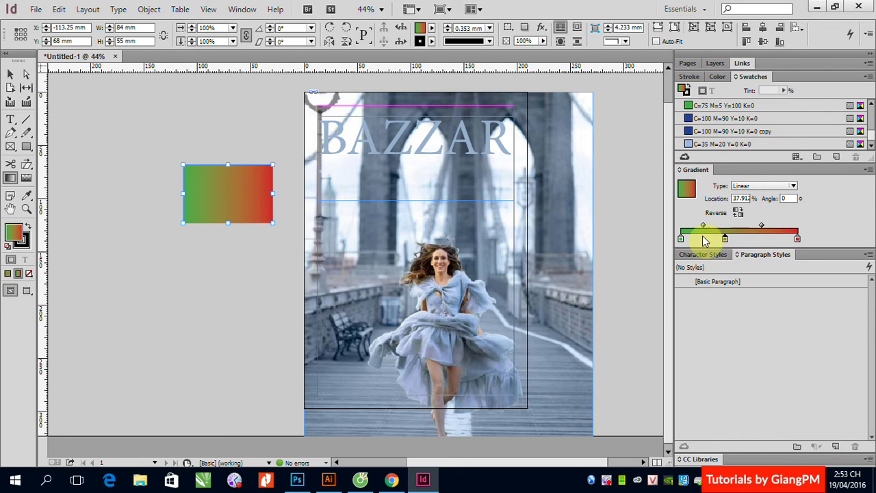
click(760, 238)
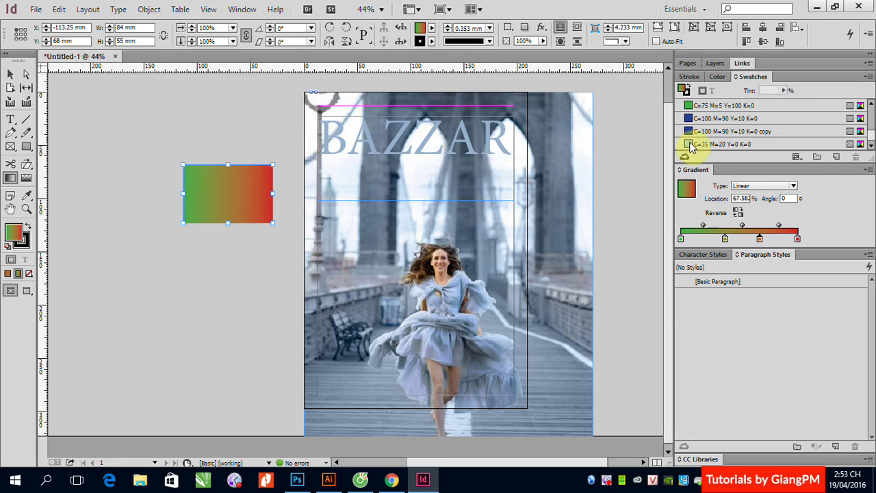
drag(695, 145, 759, 238)
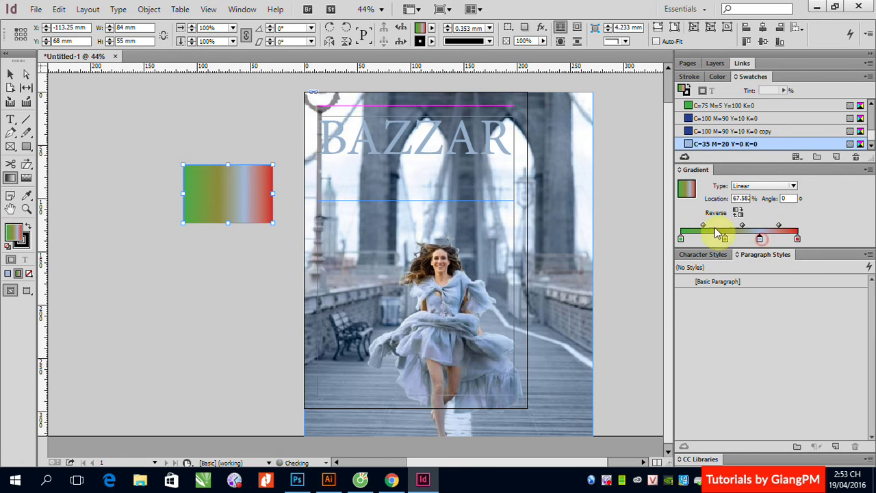
drag(695, 144, 759, 254)
click(712, 238)
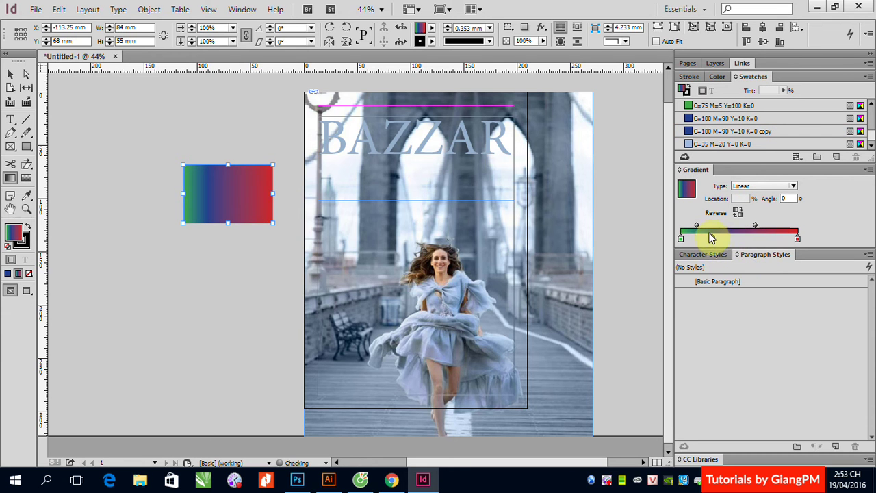
drag(713, 240, 717, 256)
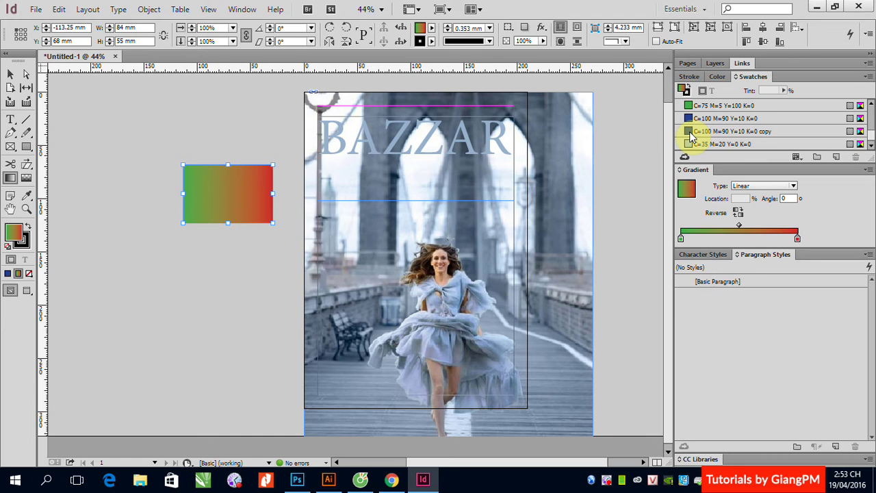
Add a stop with swatch C=100 M=90 Y=10 K=0 copy at about 23% and move the green stop to about 45%.
drag(692, 141, 713, 247)
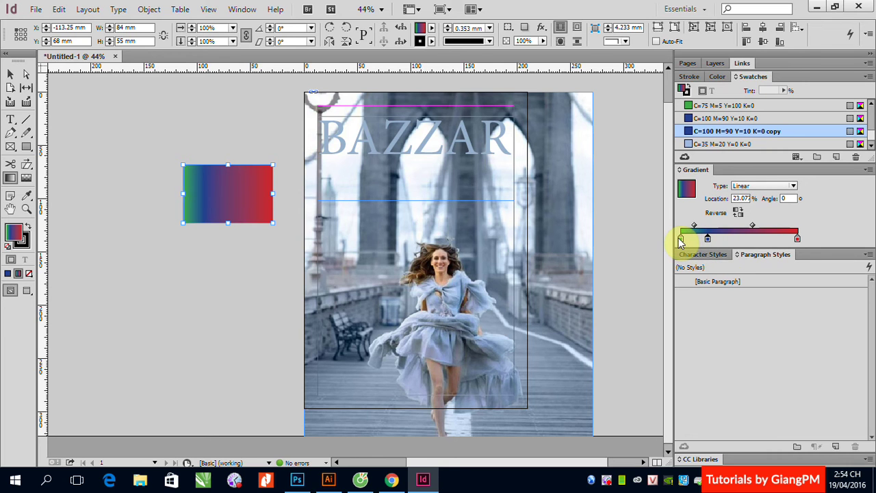
drag(682, 239, 733, 239)
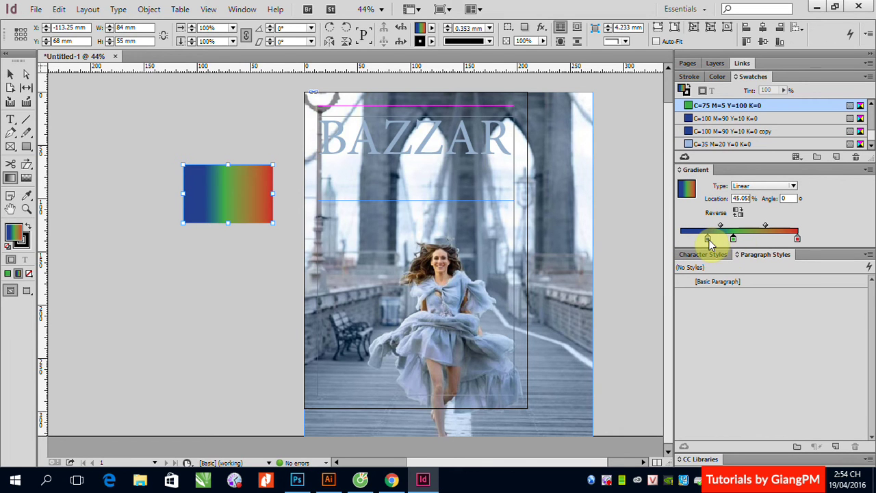
Reverse the gradient twice to restore its direction, and move the green stop to about 56%.
click(737, 214)
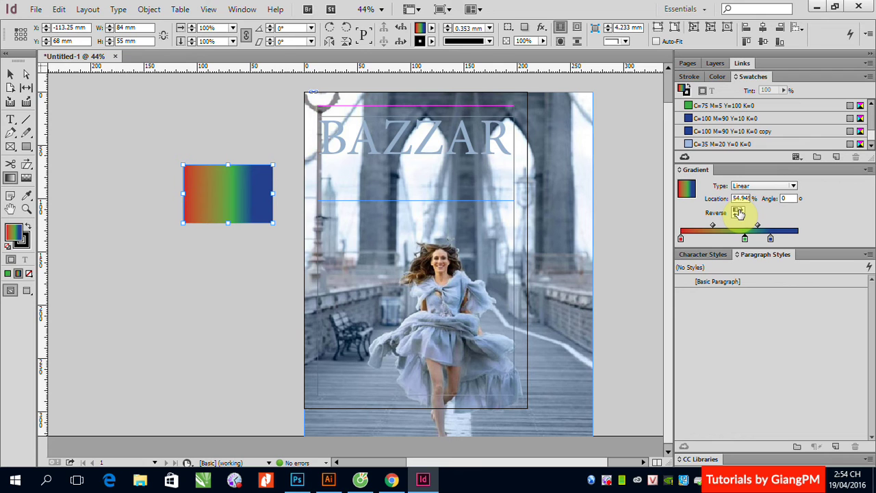
click(739, 213)
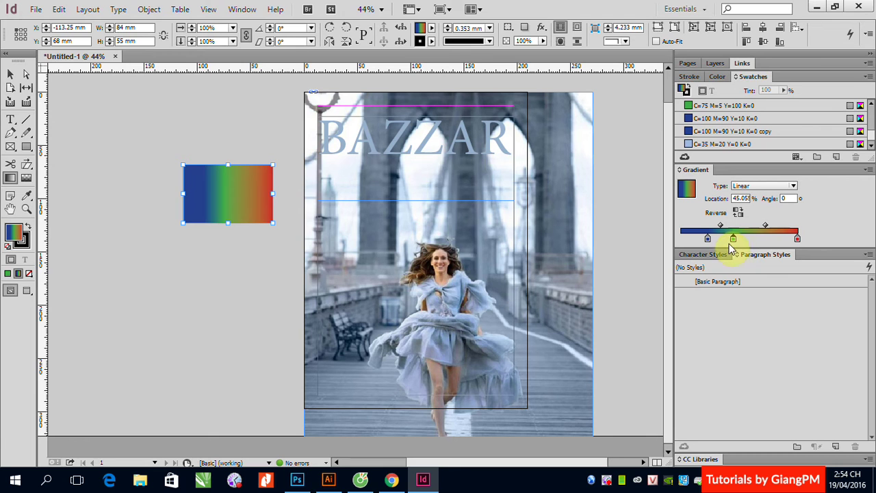
mouse_move(733, 239)
mouse_down()
mouse_move(763, 241)
mouse_move(747, 238)
mouse_up()
click(241, 175)
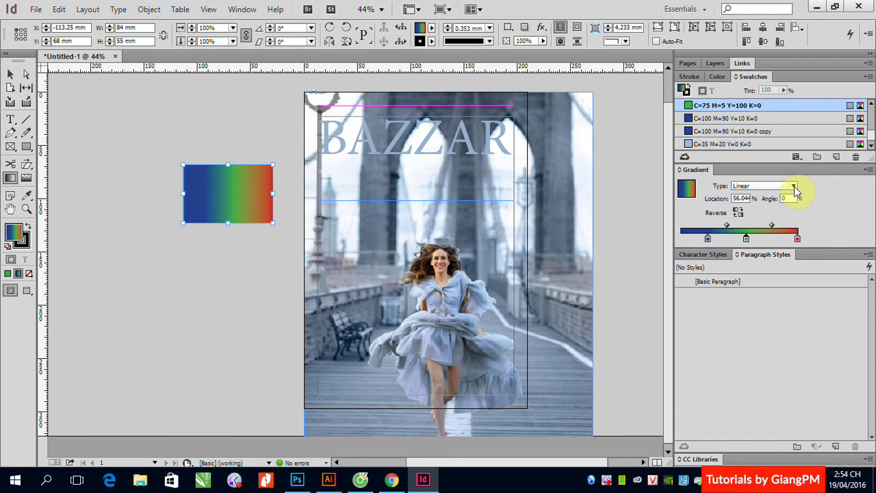
Change the gradient type to Radial and move the blue stop to the start of the ramp, at about 0.5%.
click(794, 187)
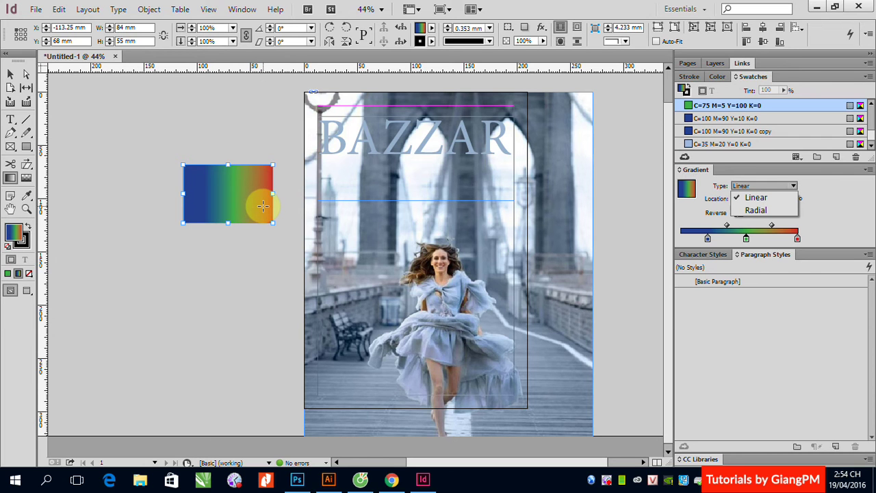
click(757, 212)
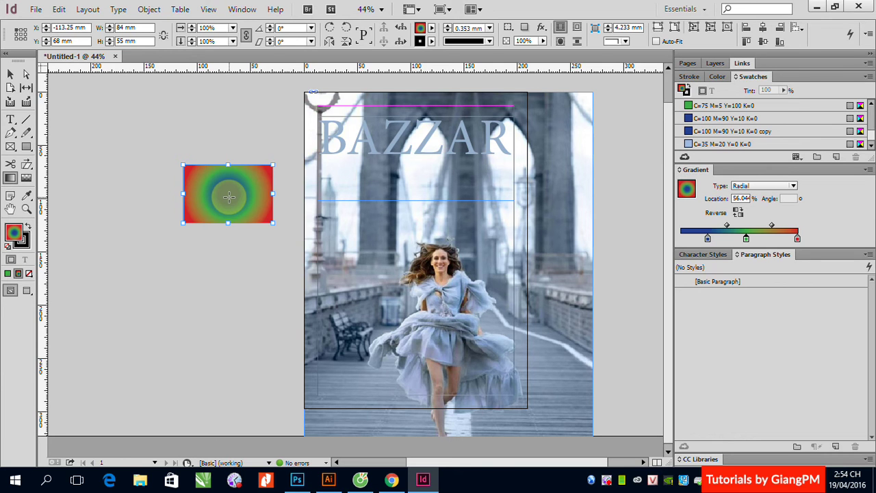
drag(707, 238, 679, 243)
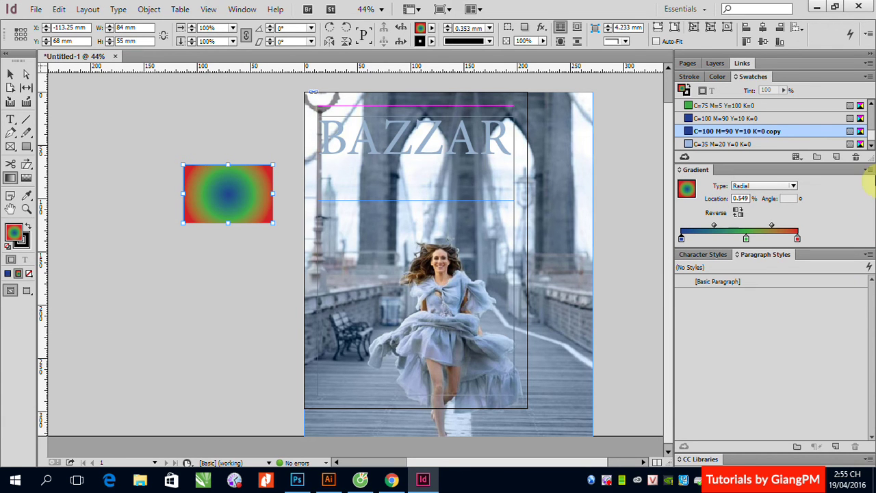
Switch to the Selection tool and remove the green middle stop from the radial gradient.
click(10, 75)
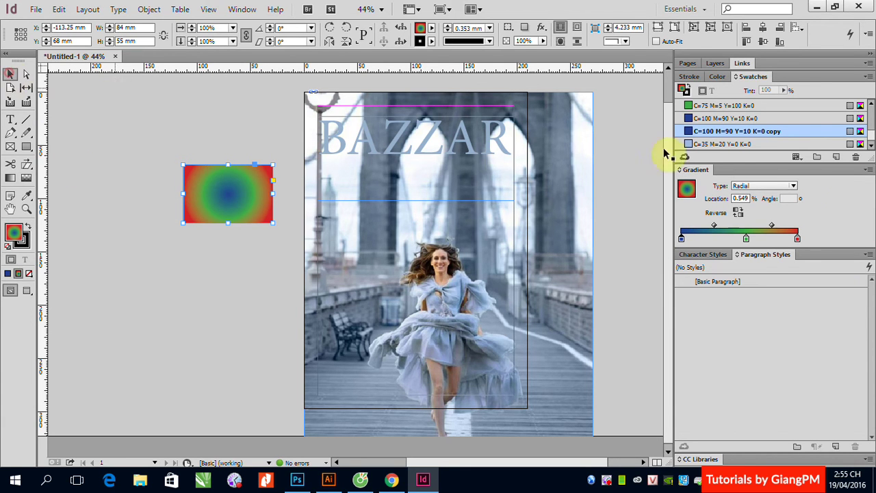
click(746, 238)
drag(745, 242, 746, 269)
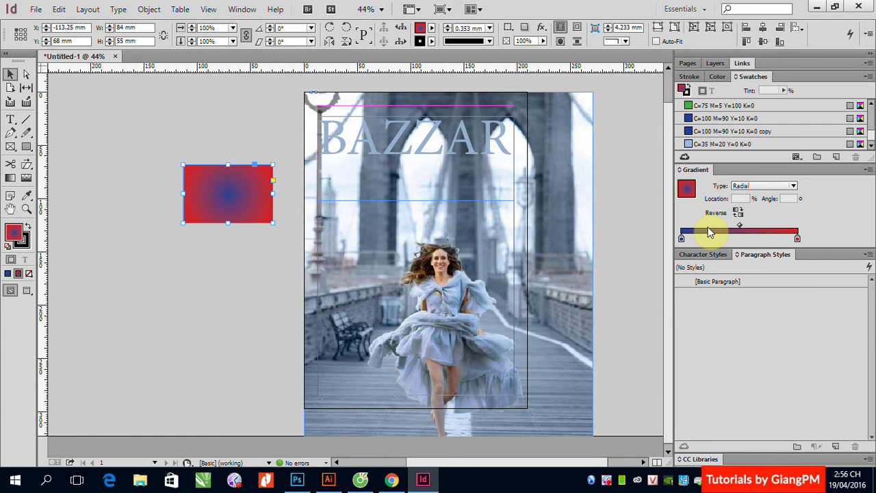
Apply the blue-to-red radial gradient to the rectangle's stroke.
click(22, 241)
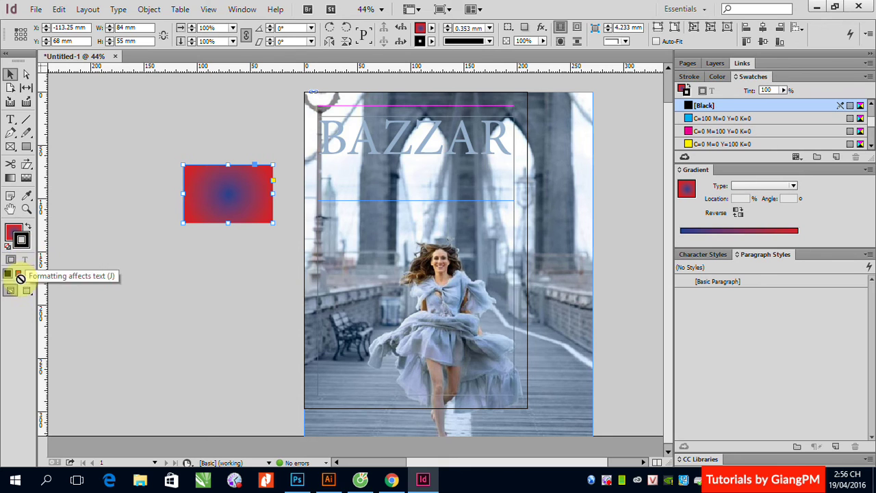
click(18, 274)
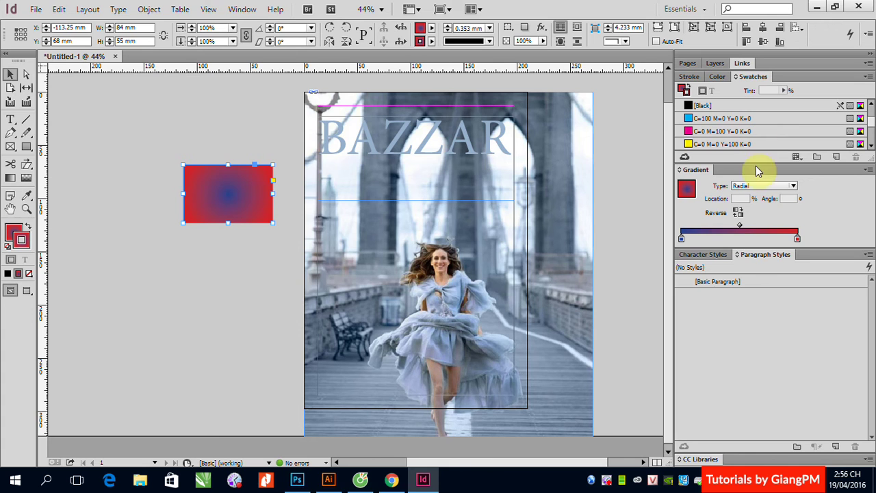
Collapse the Gradient panel and enlarge the Swatches panel to show its full list.
click(702, 171)
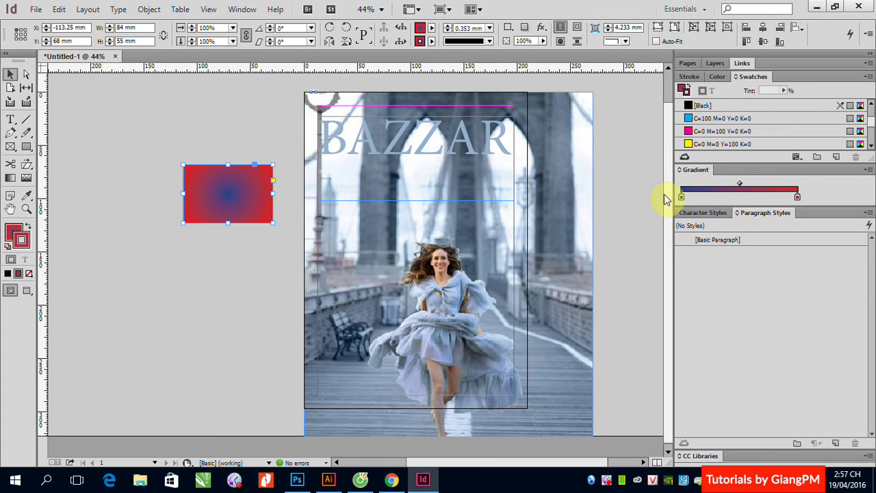
click(696, 170)
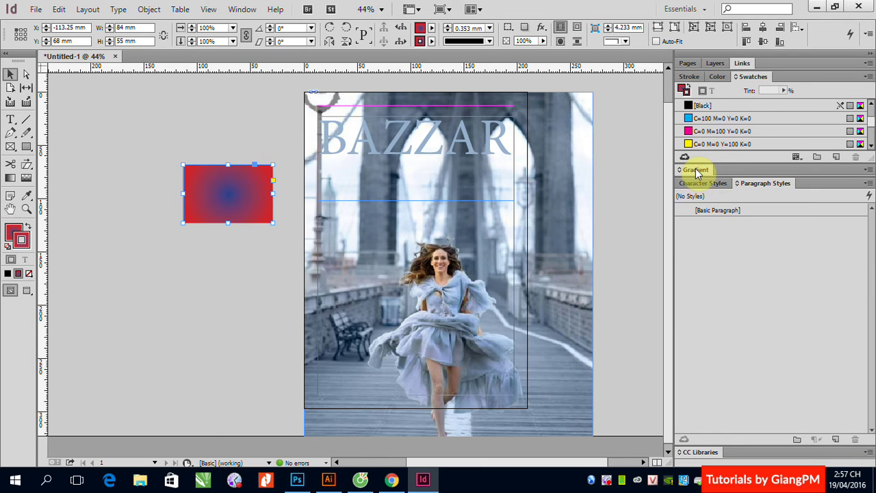
click(764, 185)
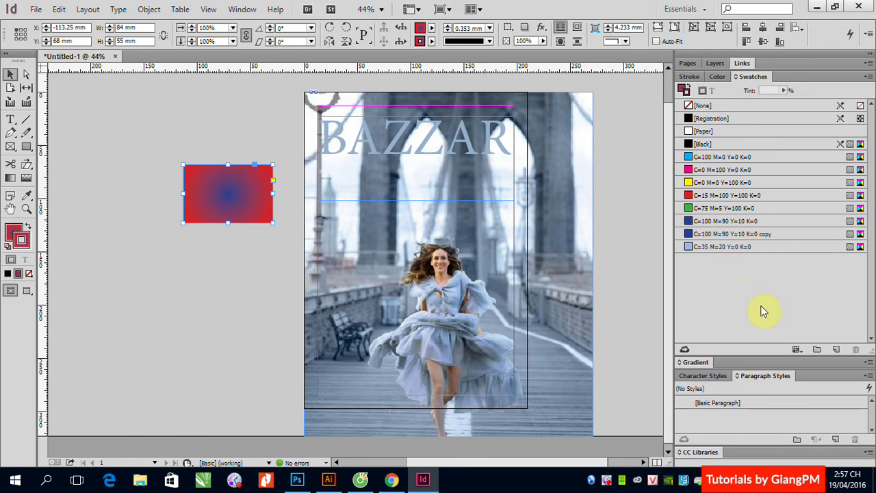
Save the selected rectangle's radial gradient as a new gradient swatch.
click(798, 351)
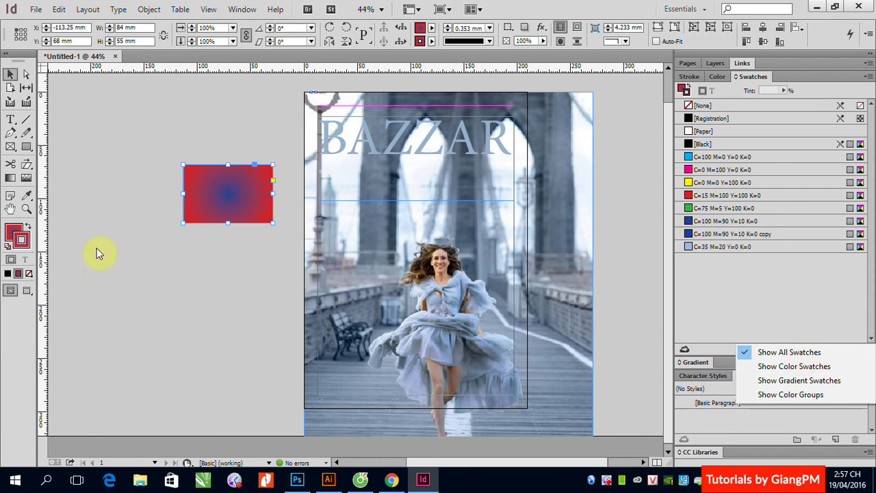
click(218, 198)
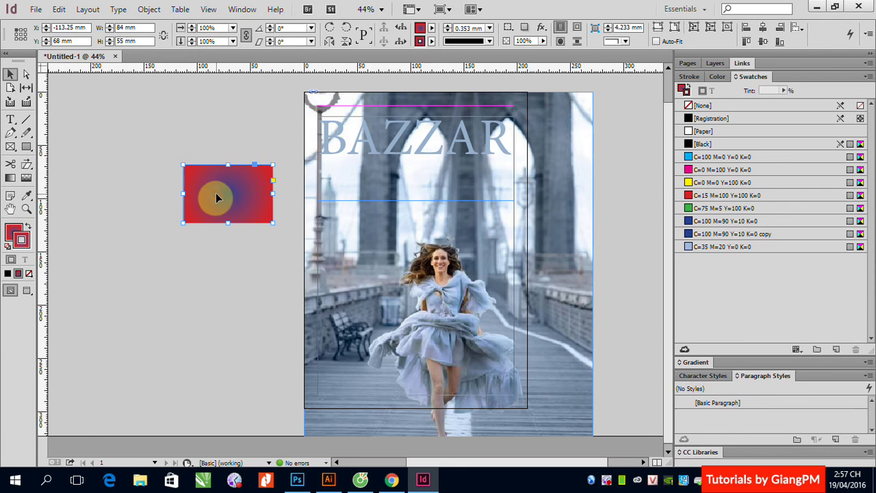
click(835, 350)
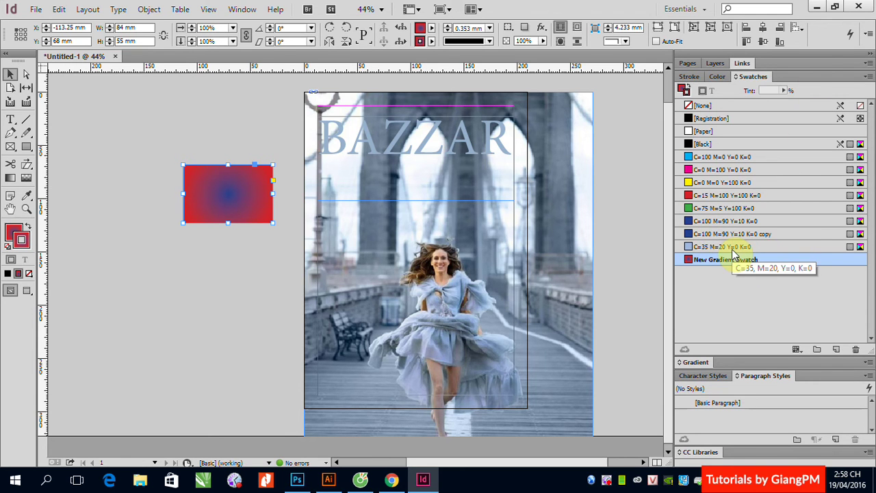
View the Swatches list filtered by color swatches, gradient swatches and color groups, and restore the display of all swatches.
click(799, 352)
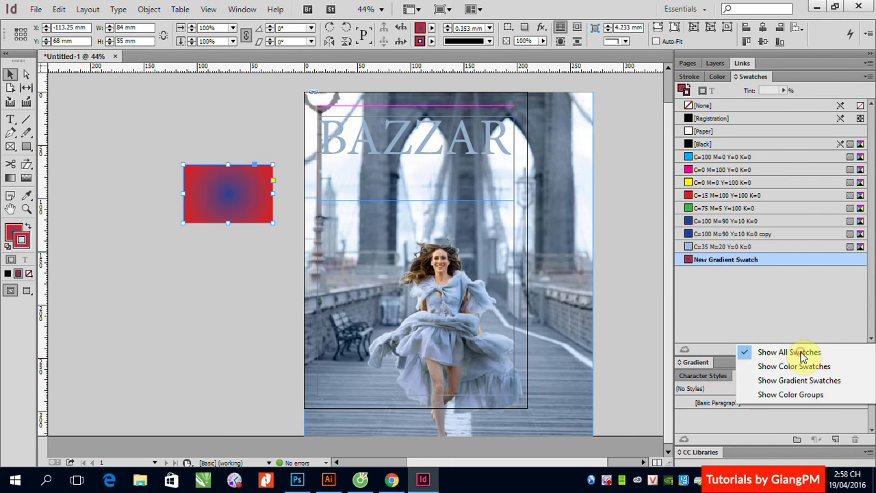
click(813, 299)
click(798, 349)
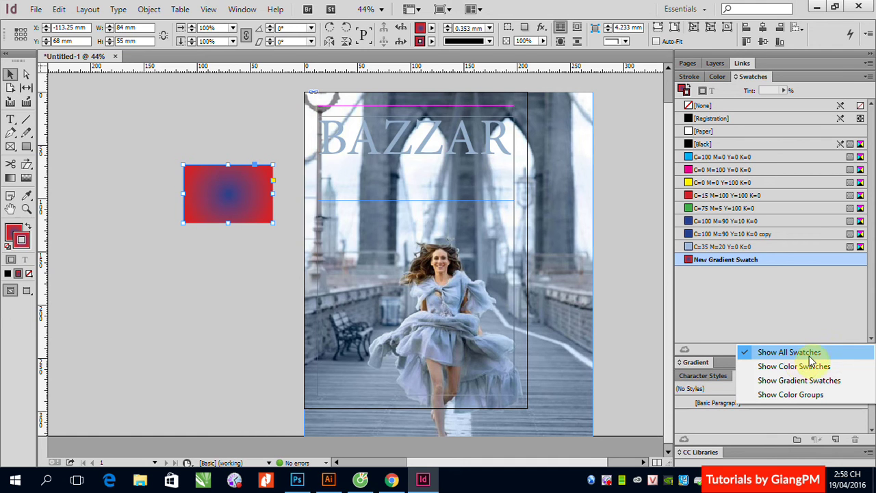
click(798, 366)
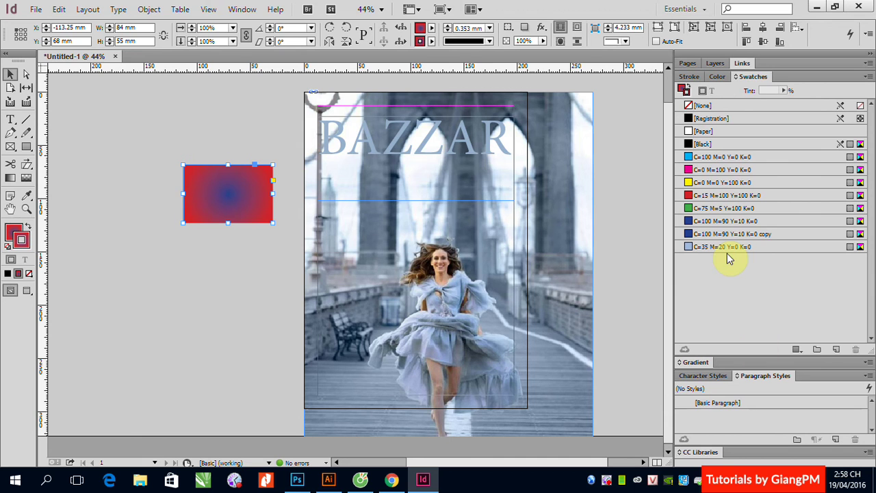
click(797, 349)
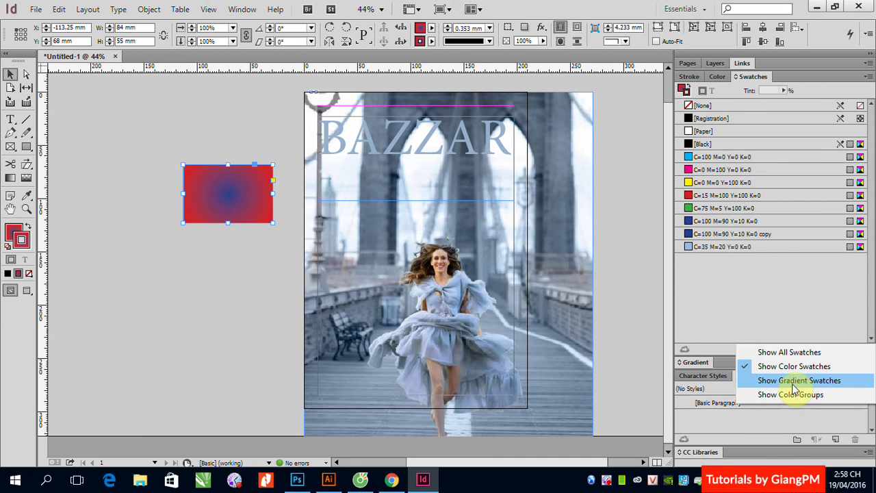
click(793, 384)
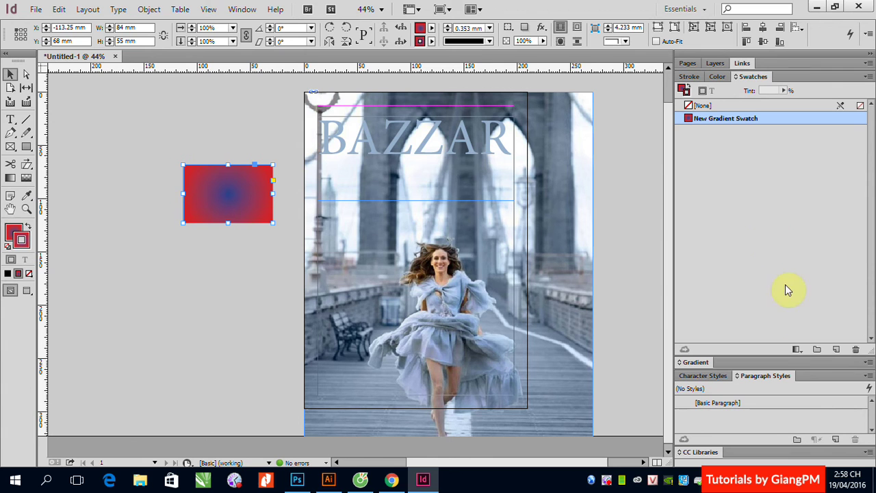
click(797, 348)
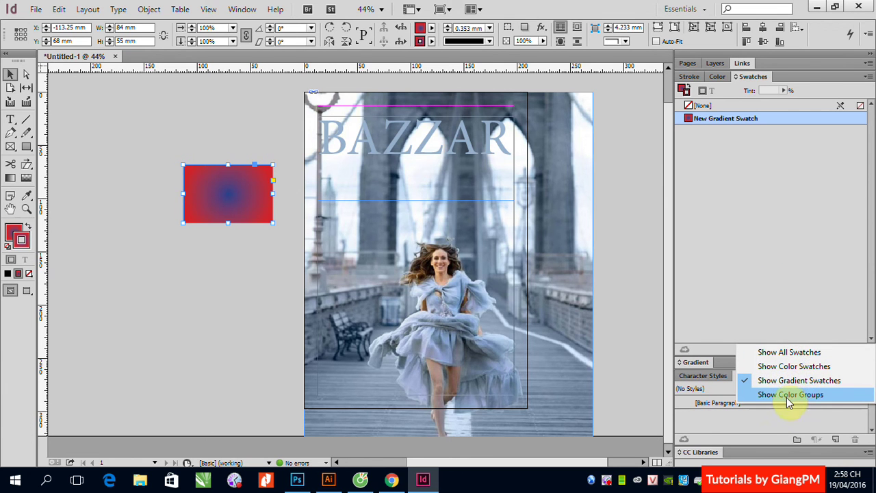
click(788, 395)
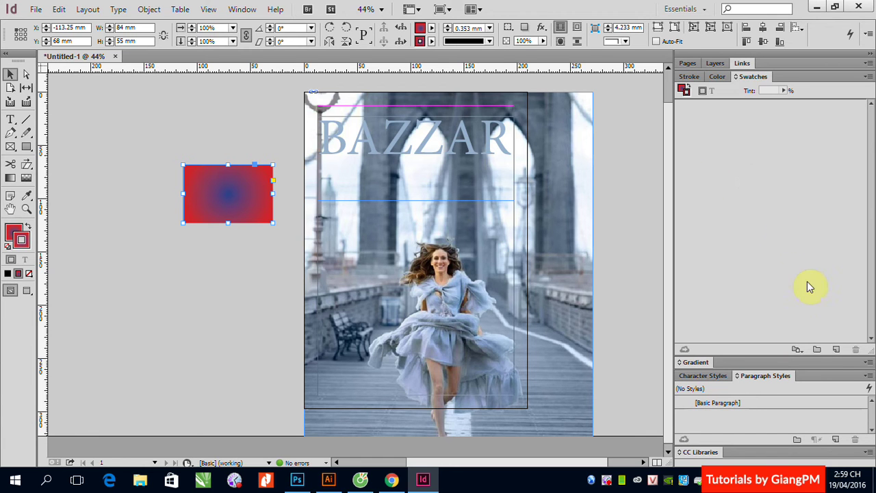
click(799, 351)
click(791, 352)
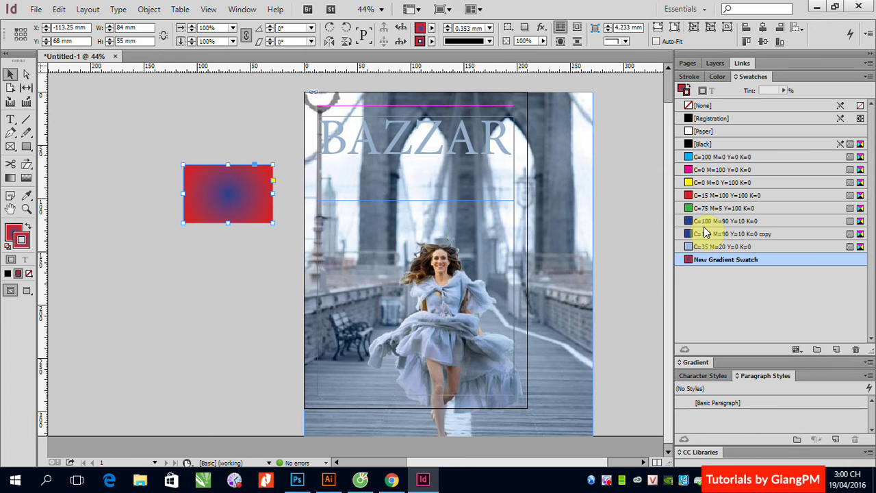
Start saving the document under a new name and browse to the InDesign folder inside _Share on drive D.
click(34, 9)
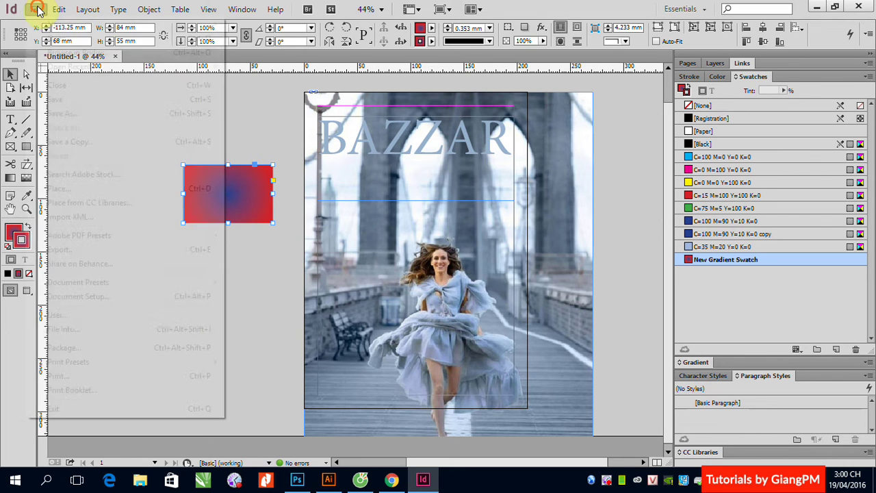
click(71, 114)
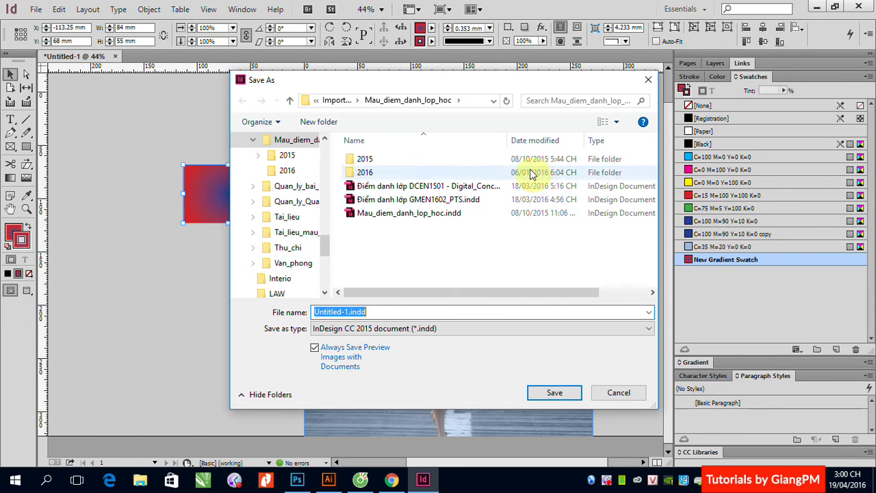
scroll(324, 222, up, 3)
drag(325, 223, 328, 152)
scroll(311, 209, down, 1)
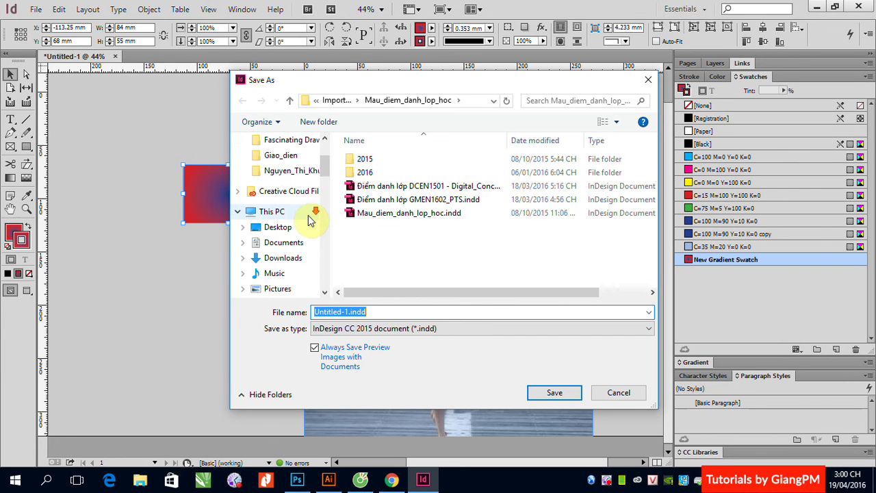
scroll(312, 222, down, 3)
click(287, 216)
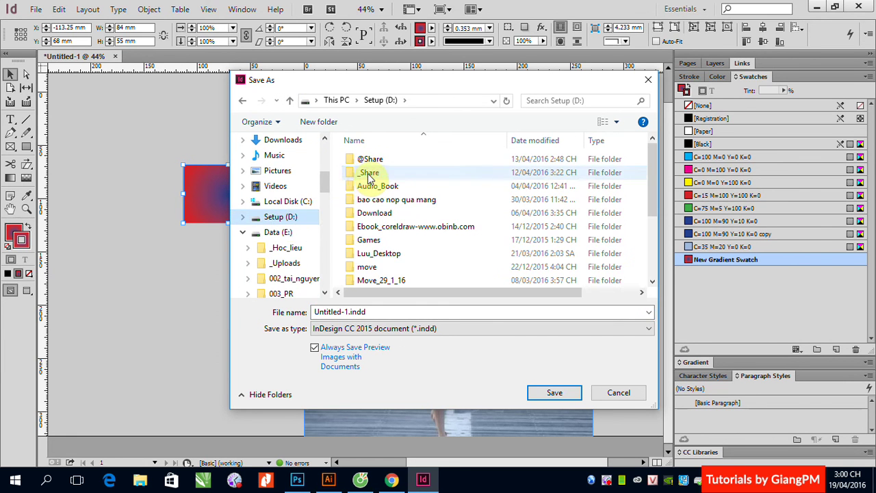
double_click(363, 173)
double_click(477, 199)
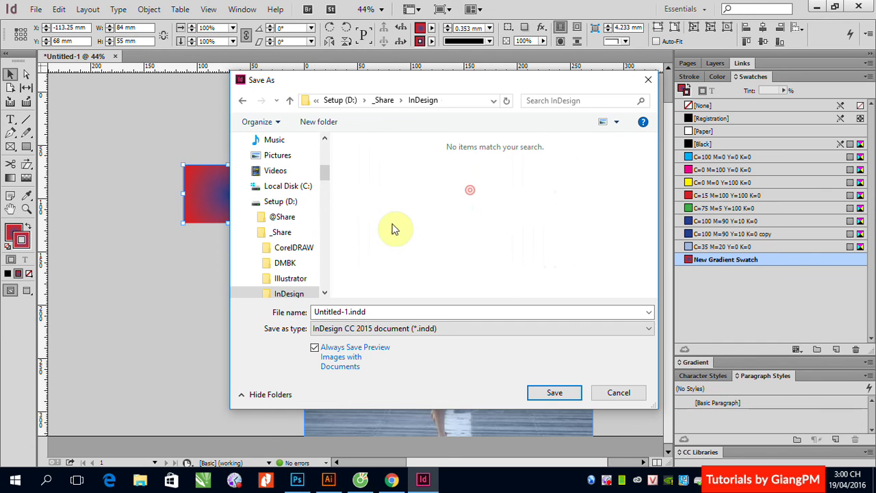
Name the file So1 and save it as an InDesign CC 2015 document.
click(376, 312)
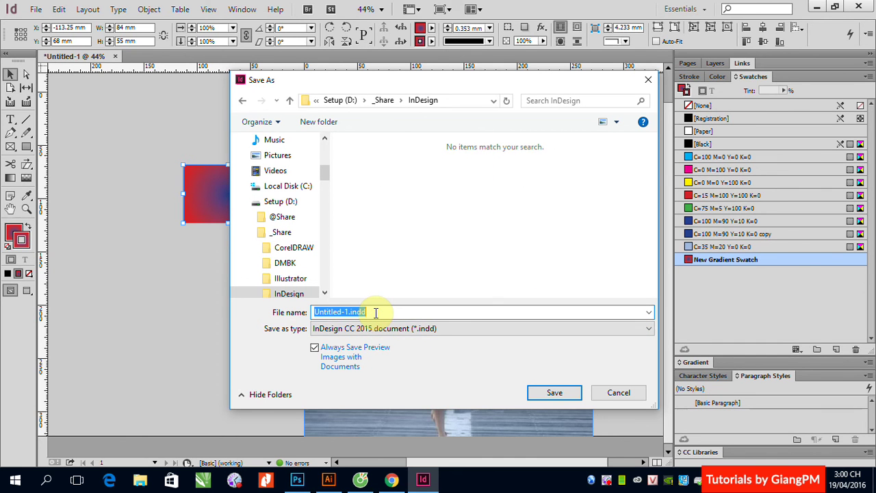
text(B)
key(BackSpace)
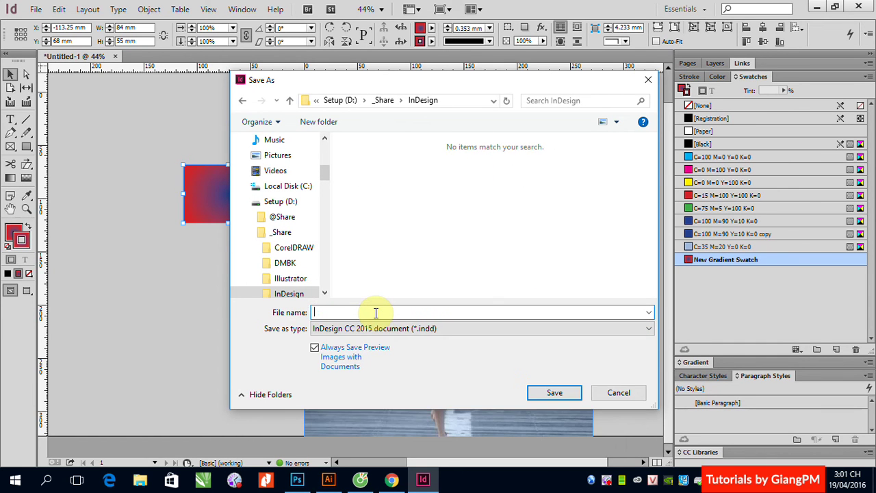
text(So1)
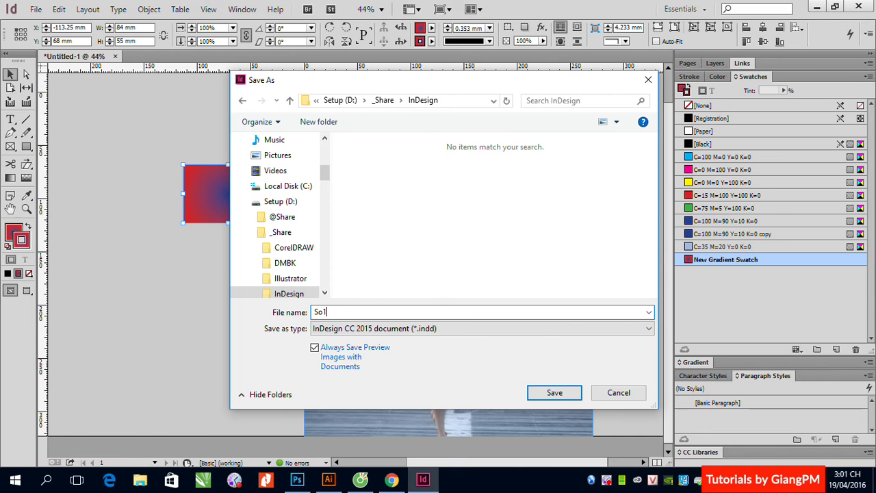
key(Return)
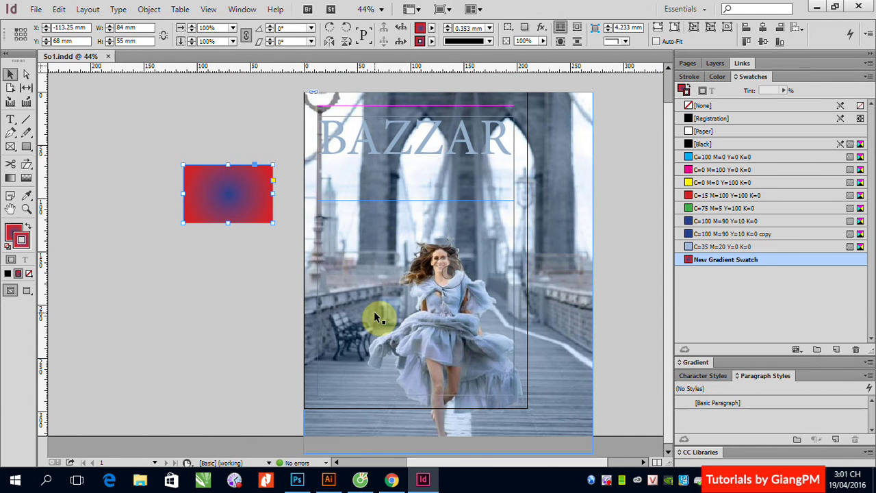
Close the So1.indd document and create a new blank document.
click(108, 56)
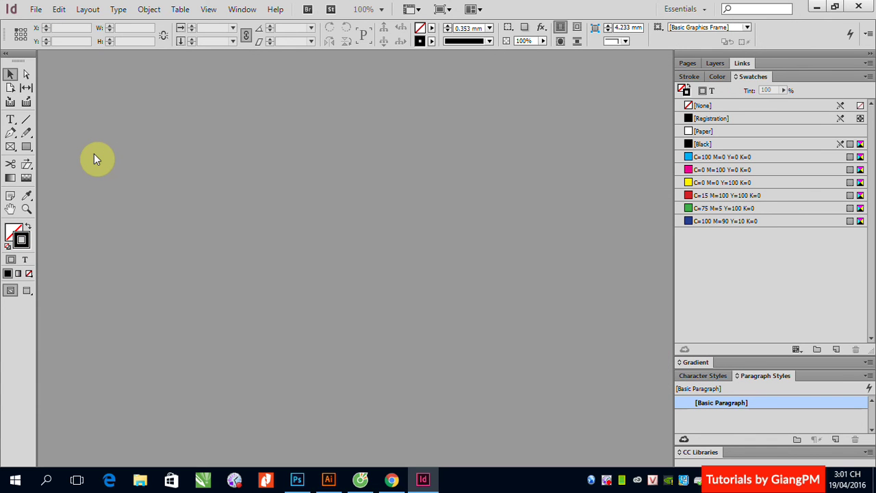
click(36, 9)
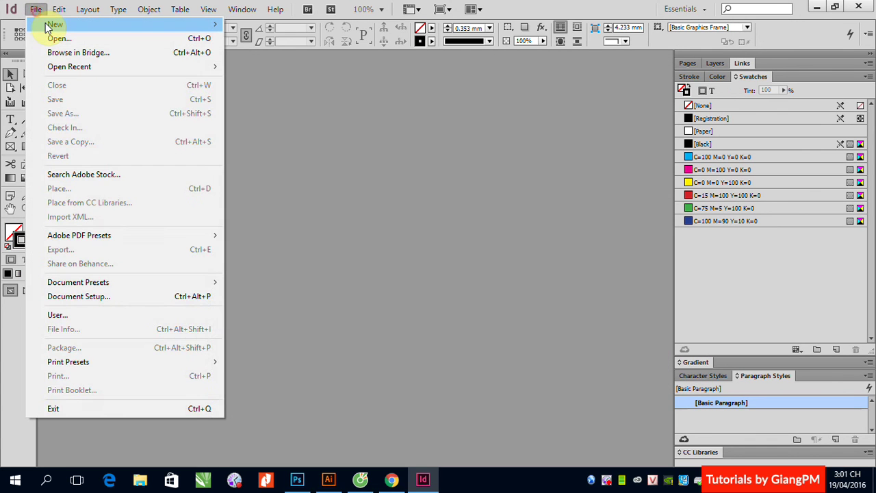
mouse_move(48, 28)
click(252, 26)
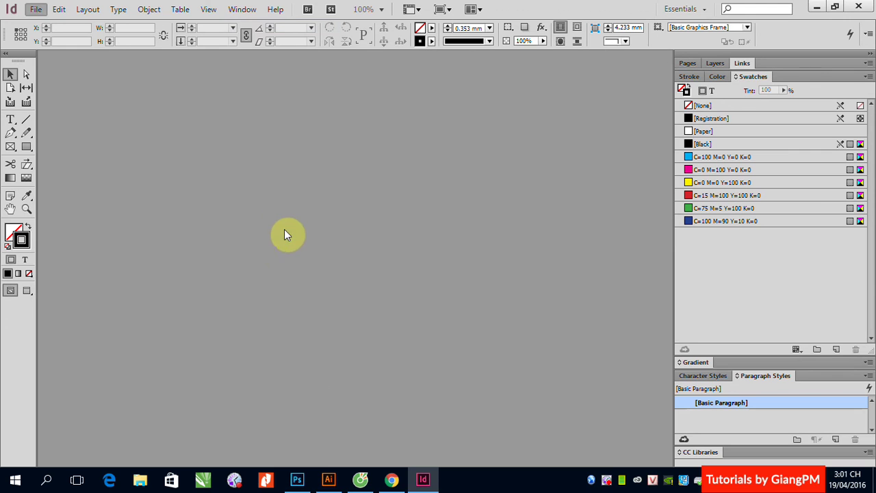
click(223, 373)
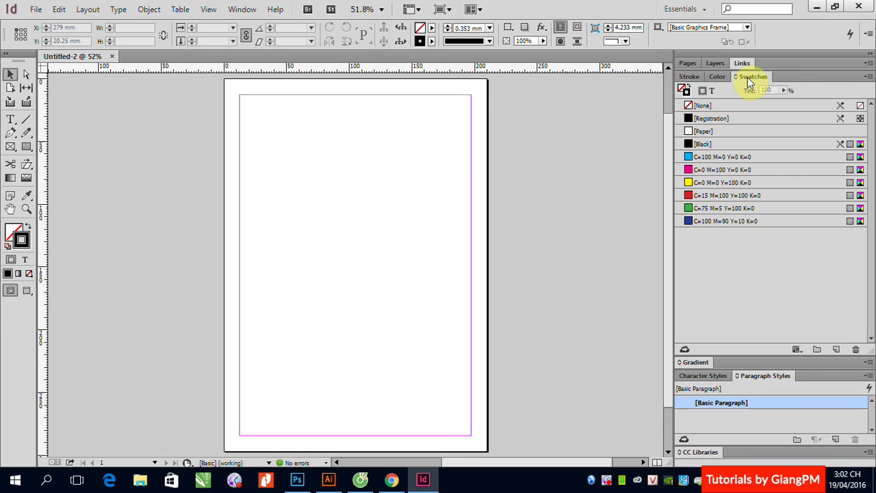
Load the swatches from So1.indd in the D:\_Share\InDesign folder into the new document.
click(868, 77)
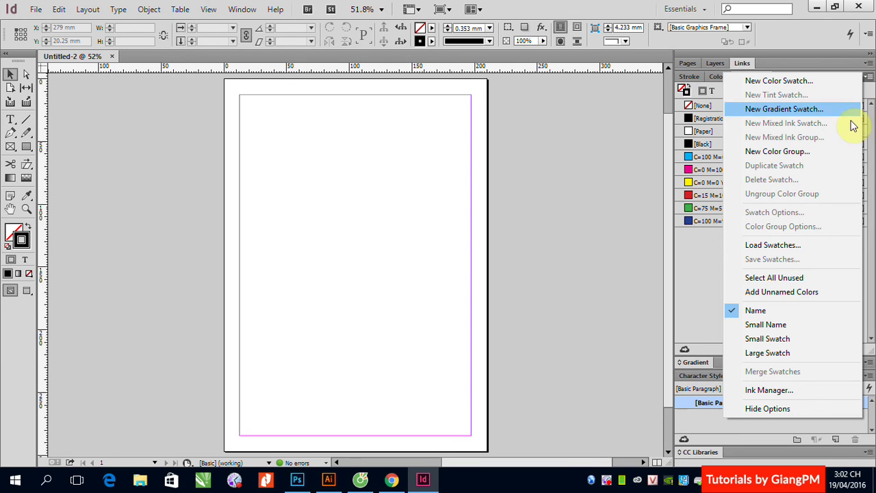
click(796, 249)
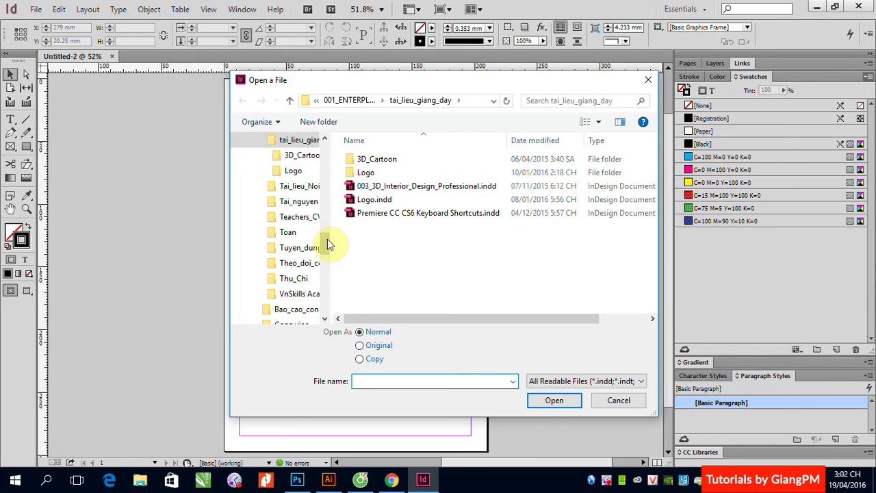
drag(327, 245, 322, 172)
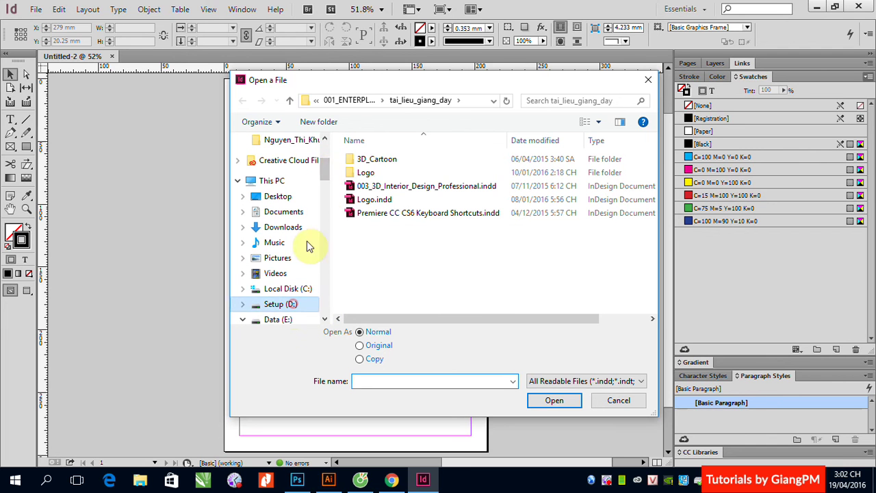
double_click(362, 165)
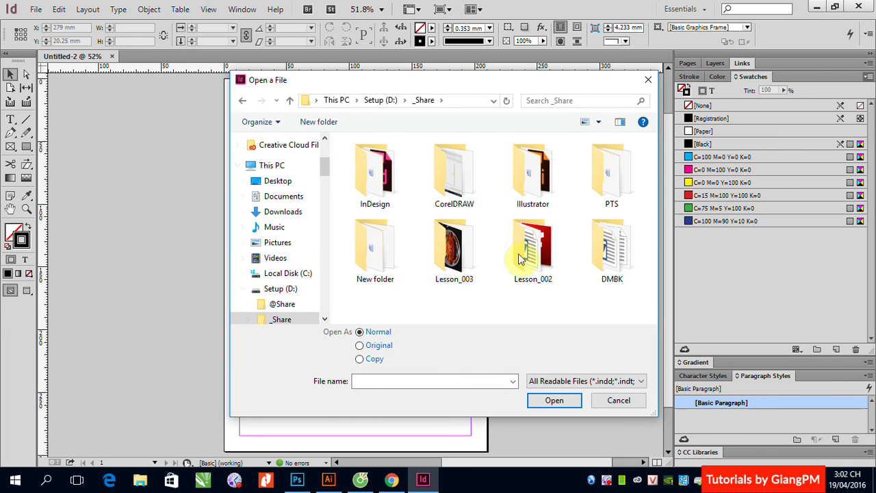
click(374, 188)
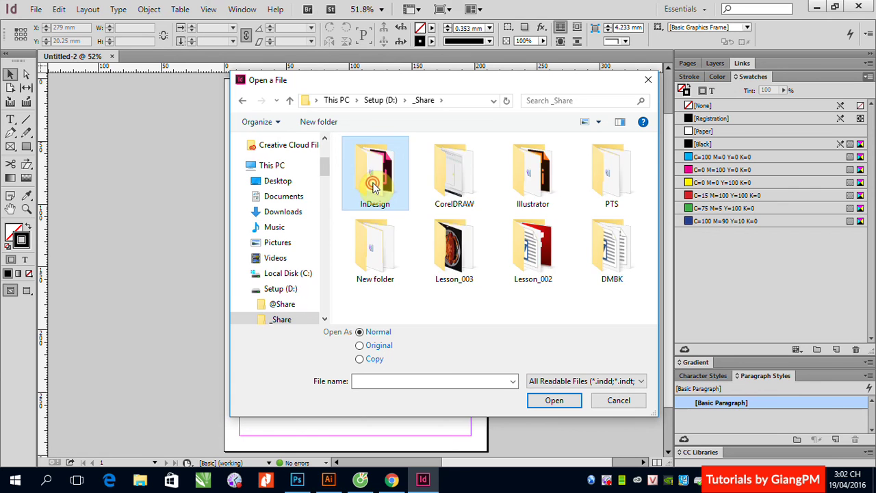
double_click(374, 187)
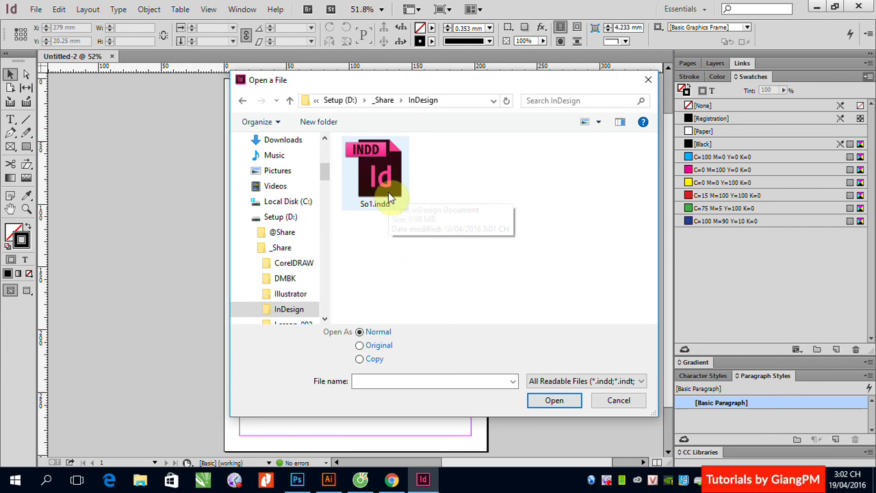
click(388, 191)
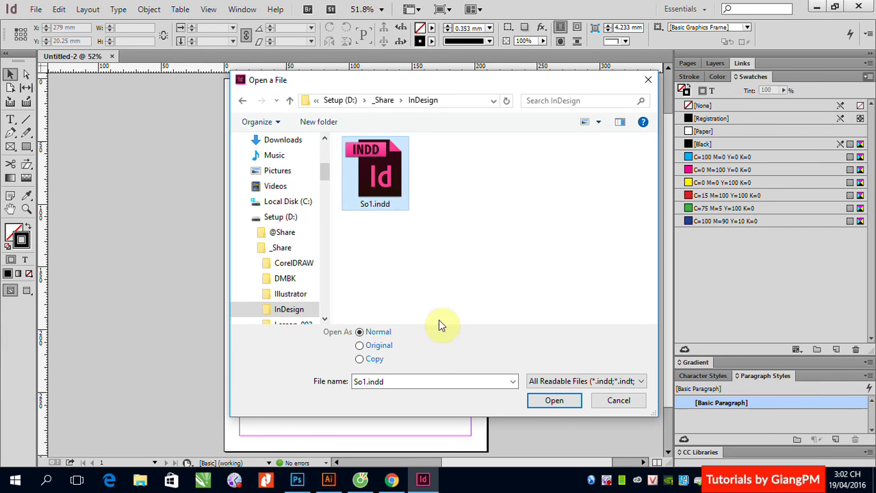
click(554, 400)
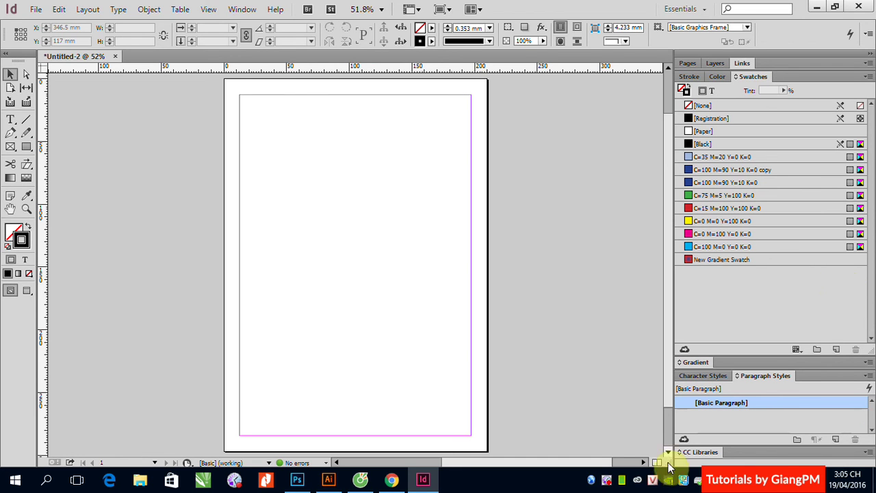
right_click(620, 482)
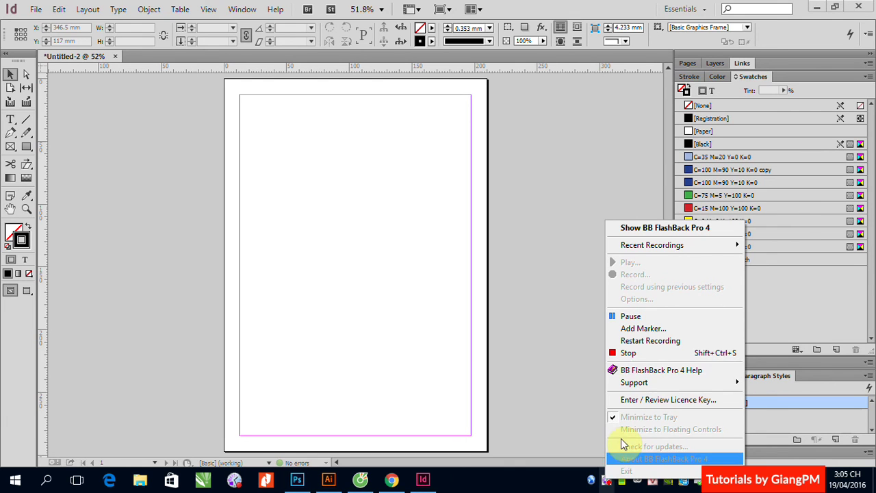